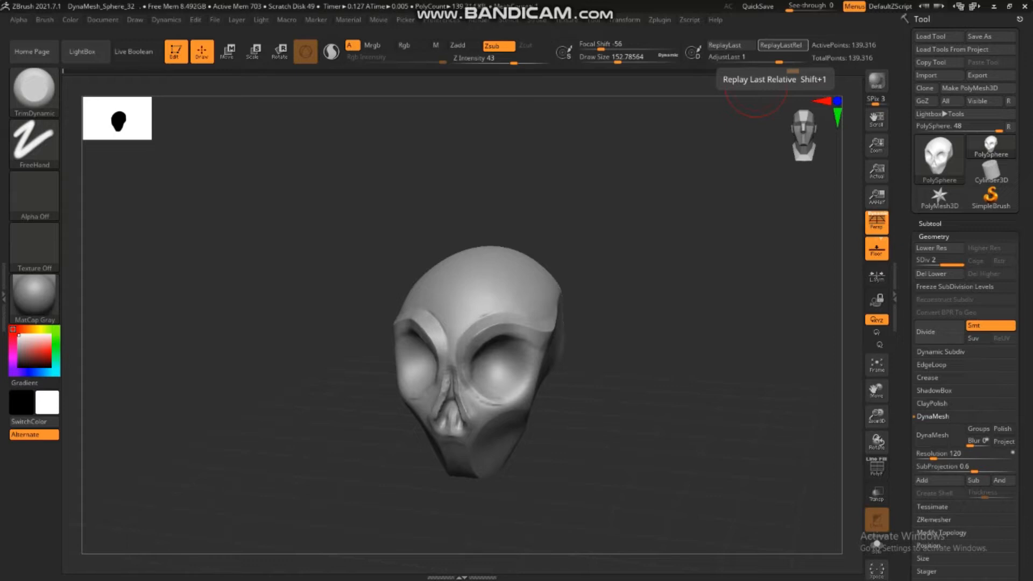
Step: Try an Inflate value of 5 and a slight Polish deformation on the skull mesh
mouse_move(664, 295)
mouse_down()
mouse_move(840, 259)
mouse_move(738, 249)
mouse_move(500, 264)
mouse_move(722, 208)
mouse_move(731, 293)
mouse_move(756, 256)
mouse_move(801, 259)
mouse_move(838, 300)
mouse_move(720, 258)
mouse_up()
drag(752, 219, 842, 205)
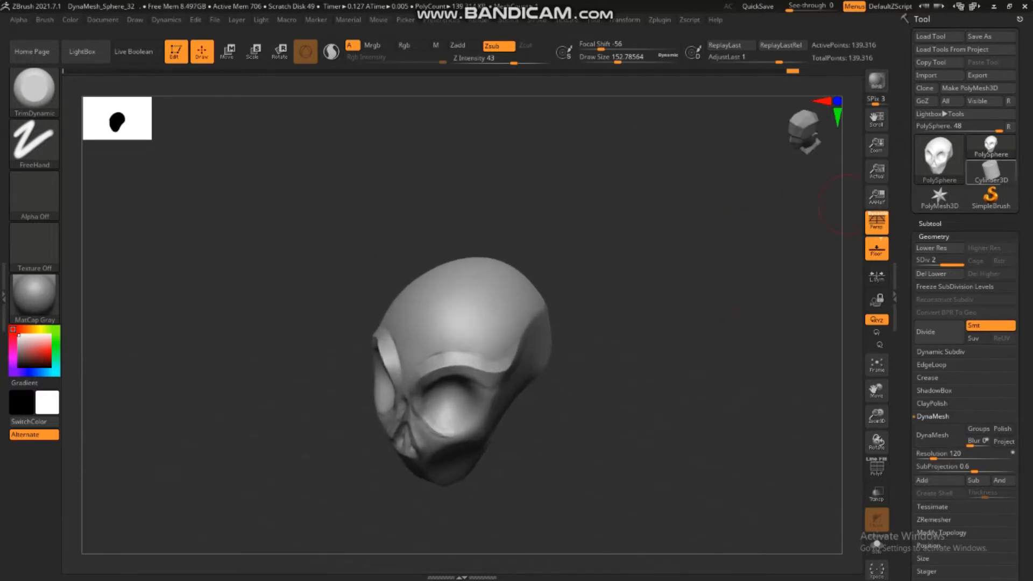
click(934, 237)
drag(1001, 333, 1001, 251)
click(938, 270)
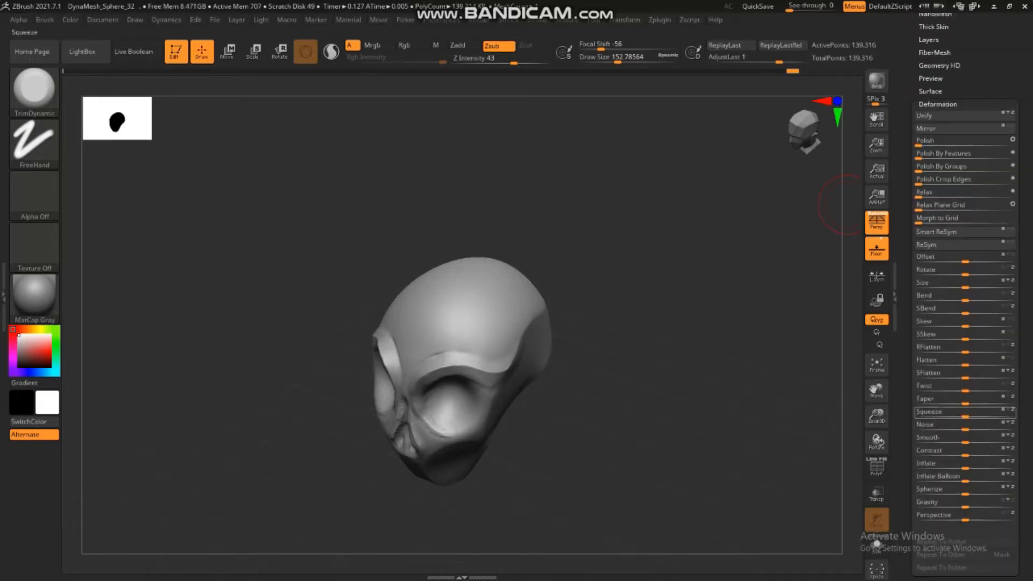
mouse_move(966, 467)
mouse_down()
mouse_move(979, 467)
mouse_move(968, 467)
mouse_up()
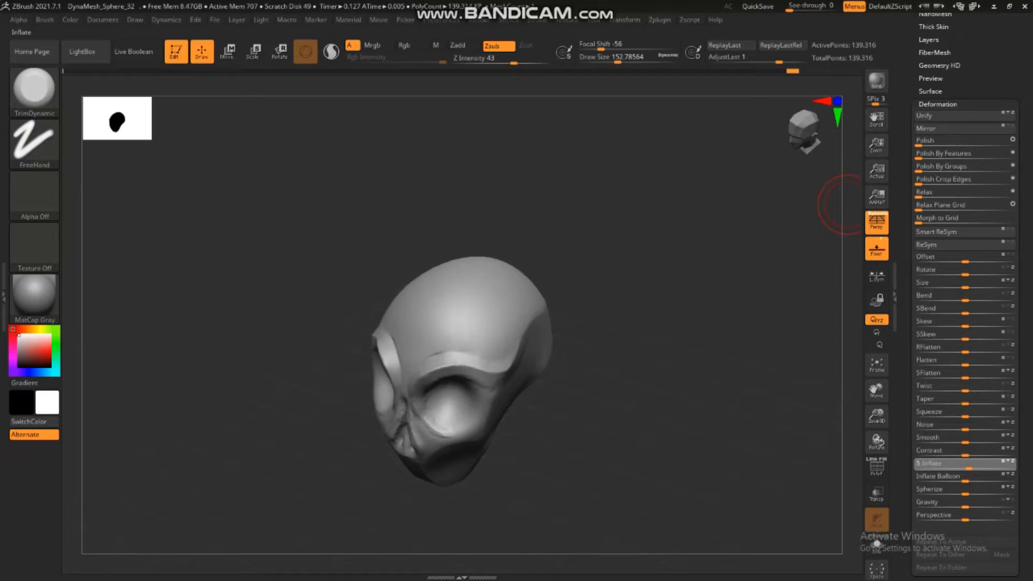
drag(970, 467, 962, 466)
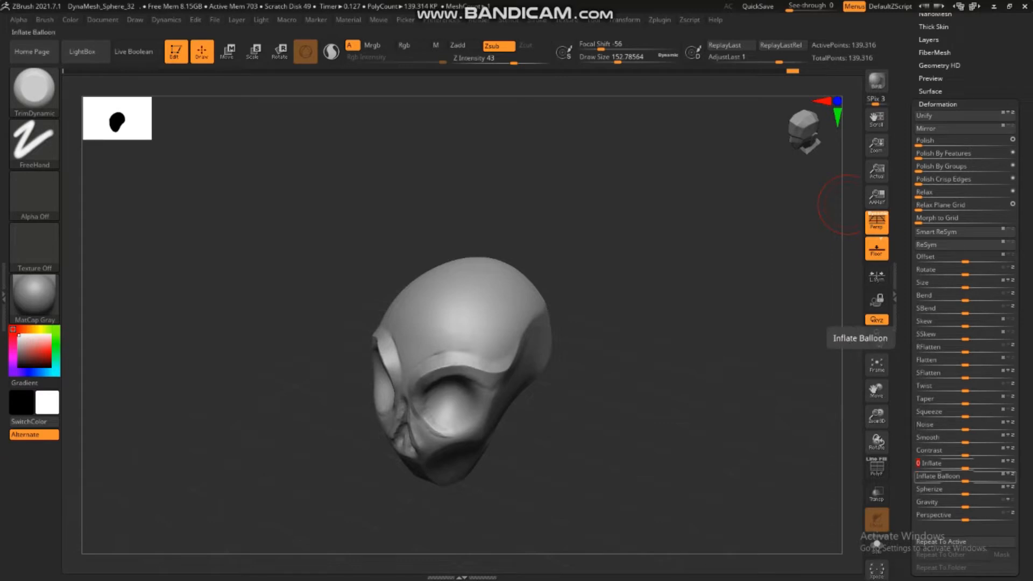
drag(947, 143, 924, 143)
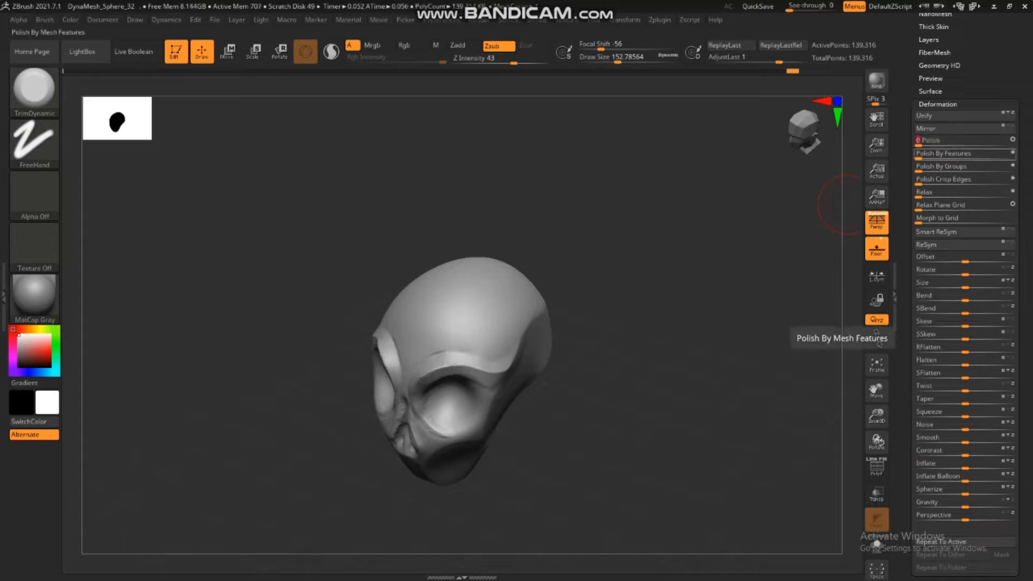
drag(716, 290, 751, 247)
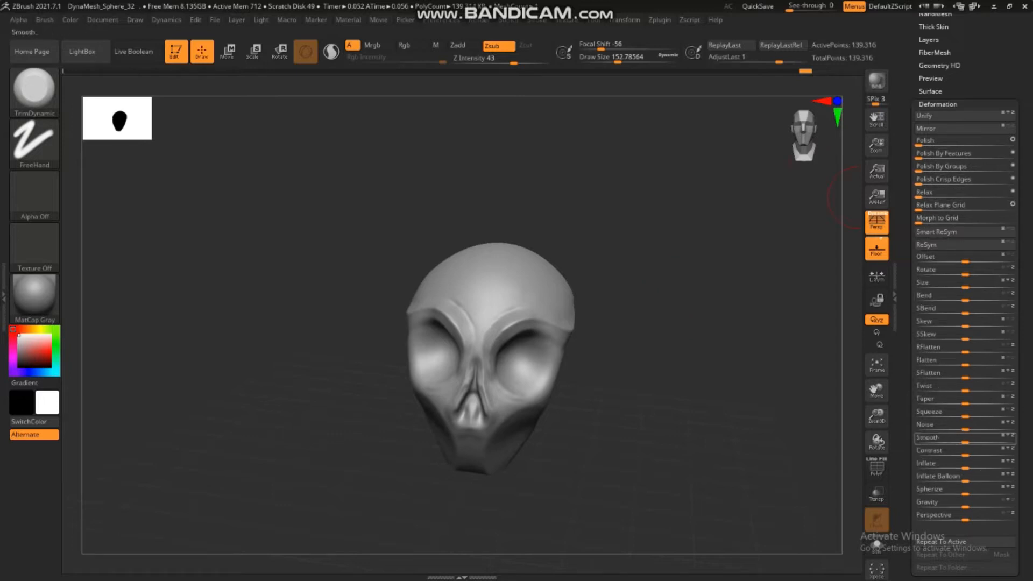
drag(966, 468, 968, 467)
mouse_move(753, 345)
mouse_down()
mouse_move(500, 301)
mouse_move(760, 364)
mouse_move(739, 406)
mouse_move(726, 357)
mouse_move(765, 381)
mouse_move(694, 423)
mouse_move(750, 388)
mouse_up()
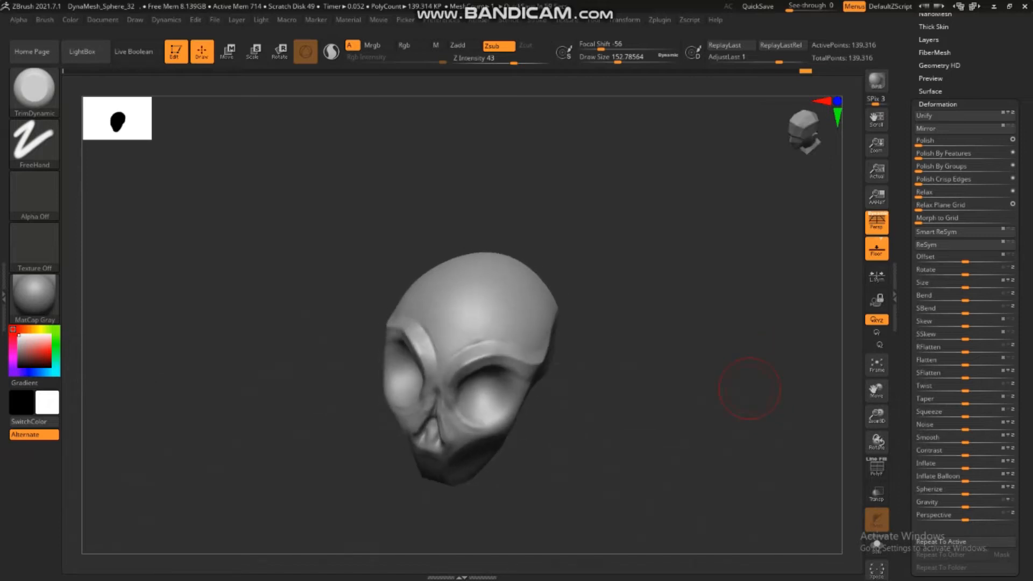
drag(1024, 108, 1024, 356)
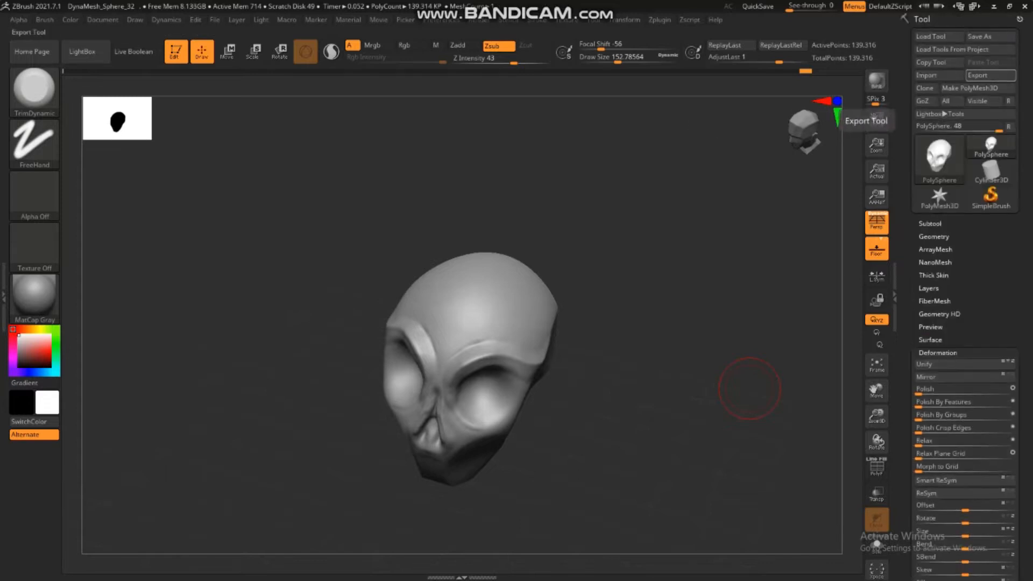
mouse_move(705, 267)
mouse_down()
mouse_move(769, 196)
mouse_move(741, 228)
mouse_move(698, 241)
mouse_move(712, 239)
mouse_up()
Step: Examine the unit and export scale options of the Scale Master plugin
click(659, 19)
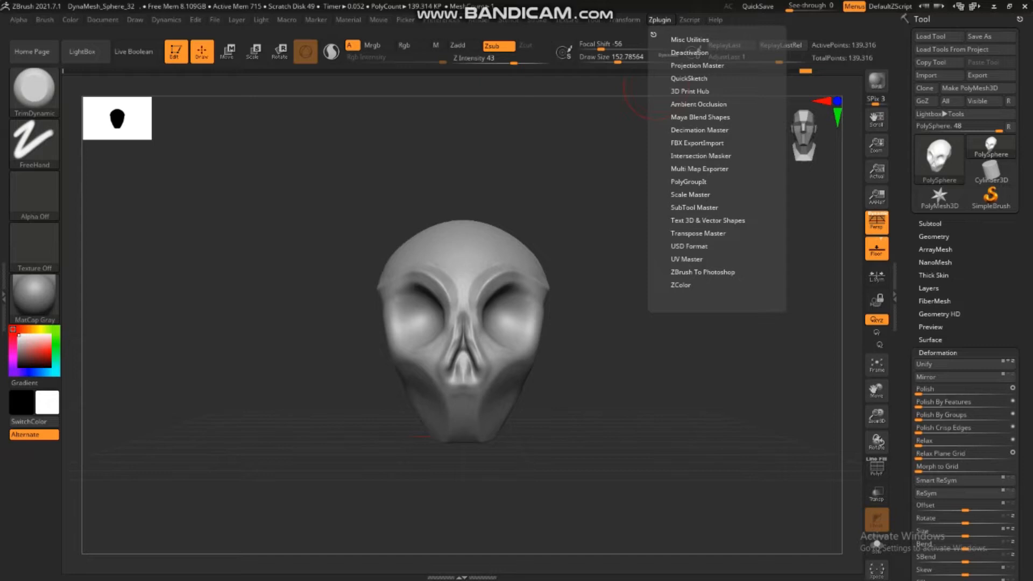
click(690, 195)
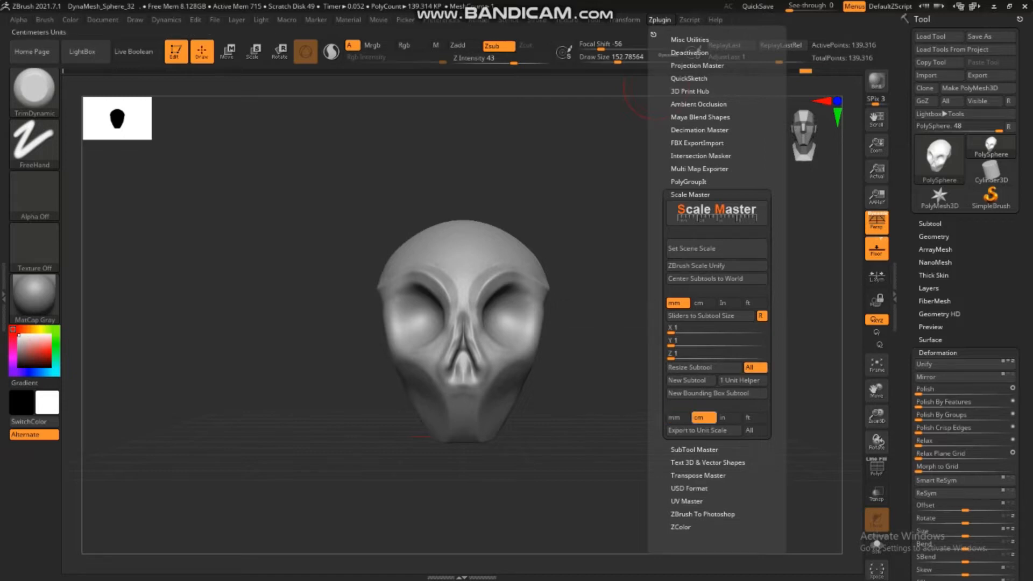
drag(719, 273, 680, 297)
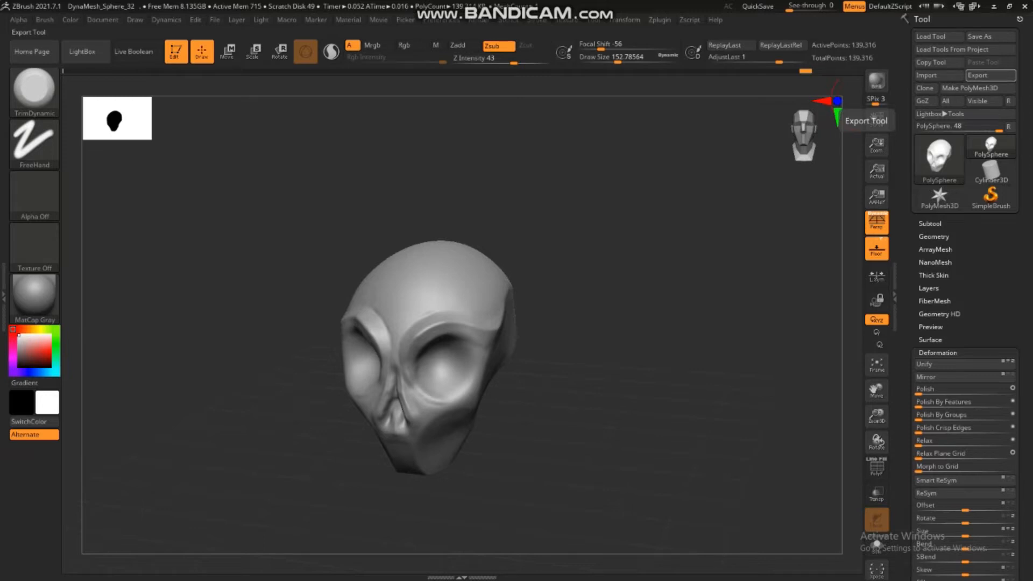
Step: Export the skull mesh in OBJ format as HP_Skull into the Pumkin folder
click(990, 76)
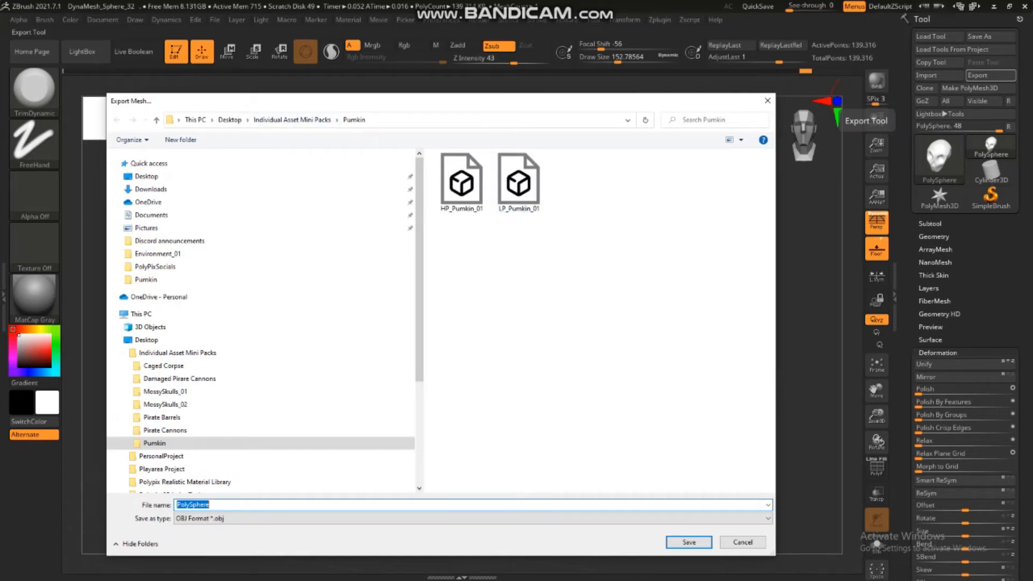
text(sk)
key(BackSpace)
key(BackSpace)
text(hp)
key(BackSpace)
key(BackSpace)
text(j)
key(BackSpace)
text(HP_)
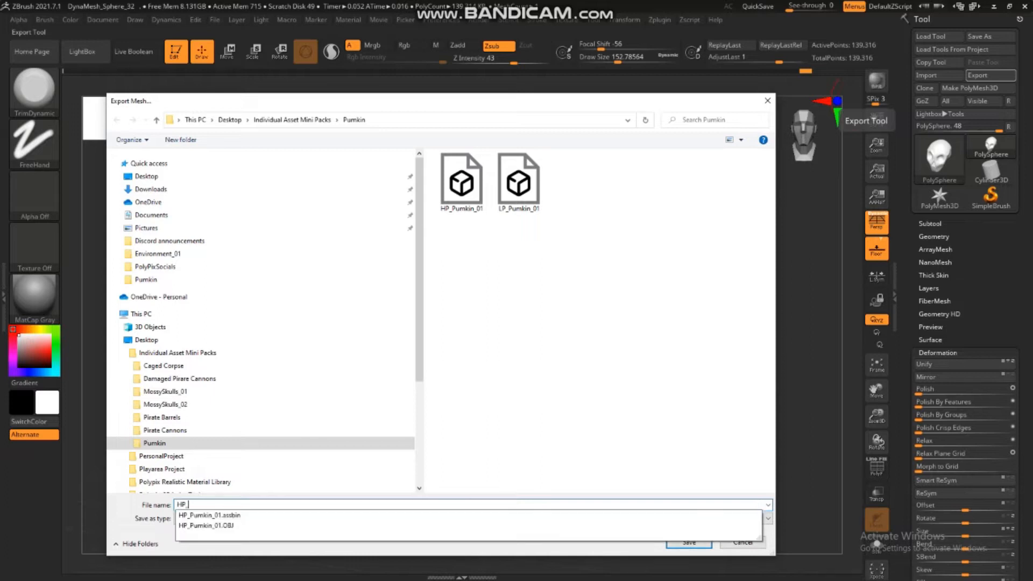
text(Skull)
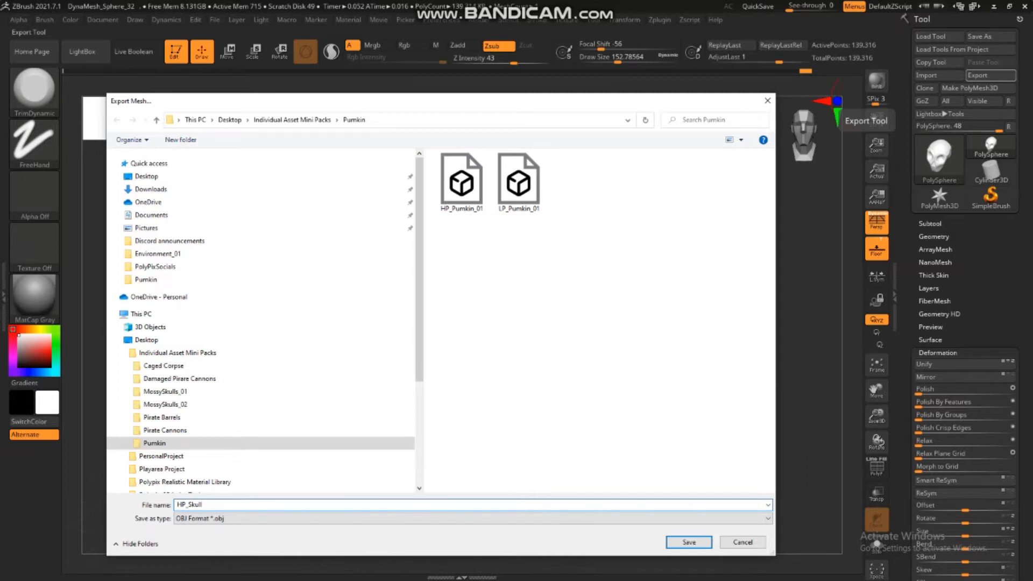
key(Return)
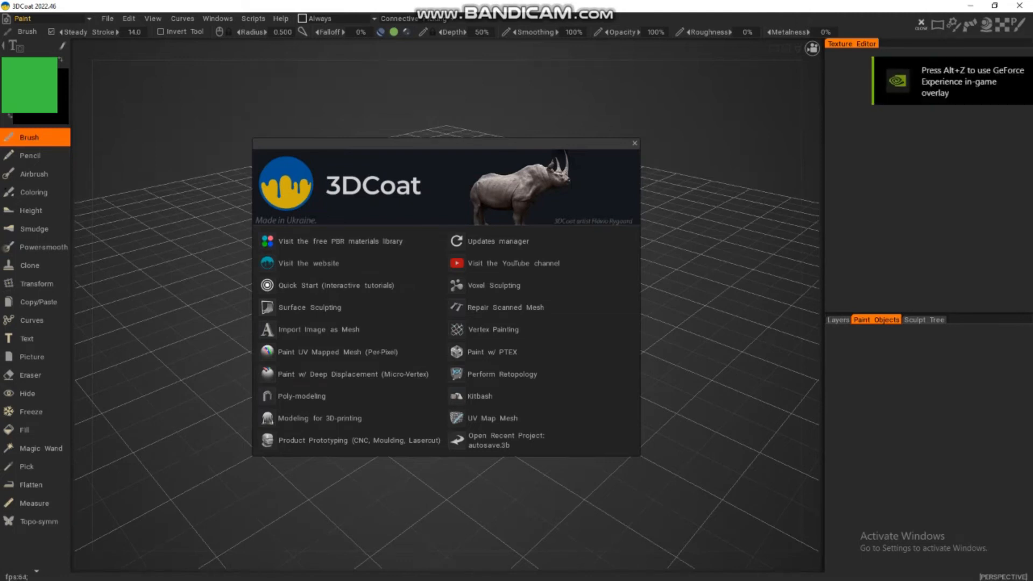
Step: Switch to 3DCoat and dismiss its welcome window
click(635, 143)
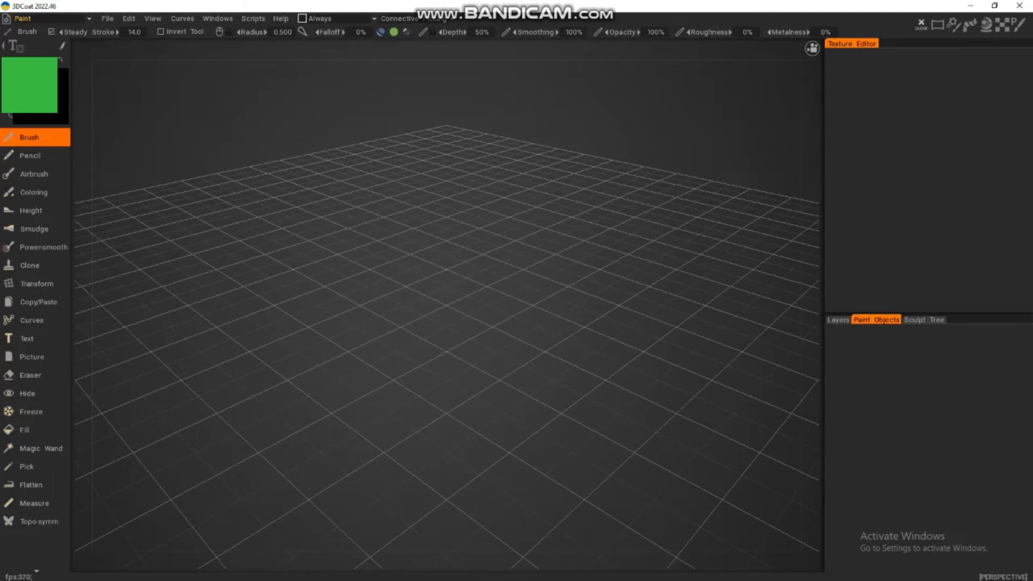
drag(446, 306, 522, 285)
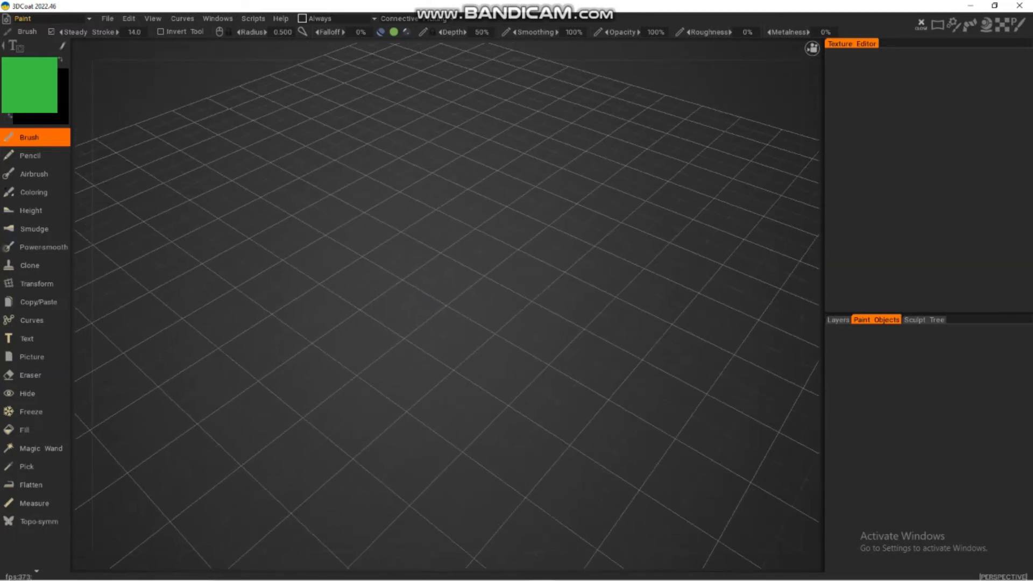
drag(446, 301, 457, 280)
mouse_move(457, 334)
mouse_down()
mouse_move(447, 263)
mouse_move(463, 282)
mouse_move(468, 349)
mouse_move(476, 331)
mouse_up()
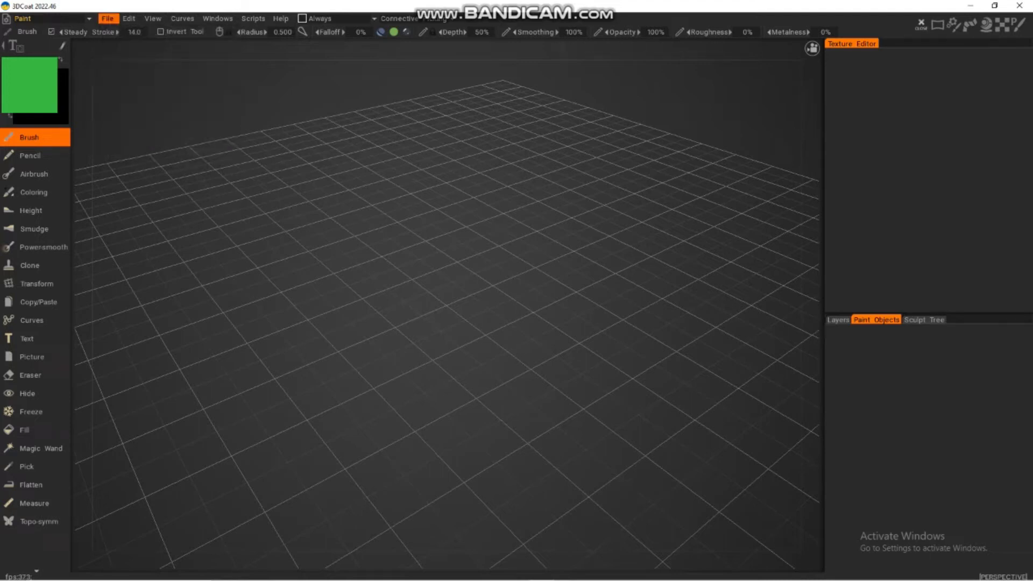
Step: Import the HP_Skull file from the Pumkin folder for AUTOPO processing
mouse_move(108, 19)
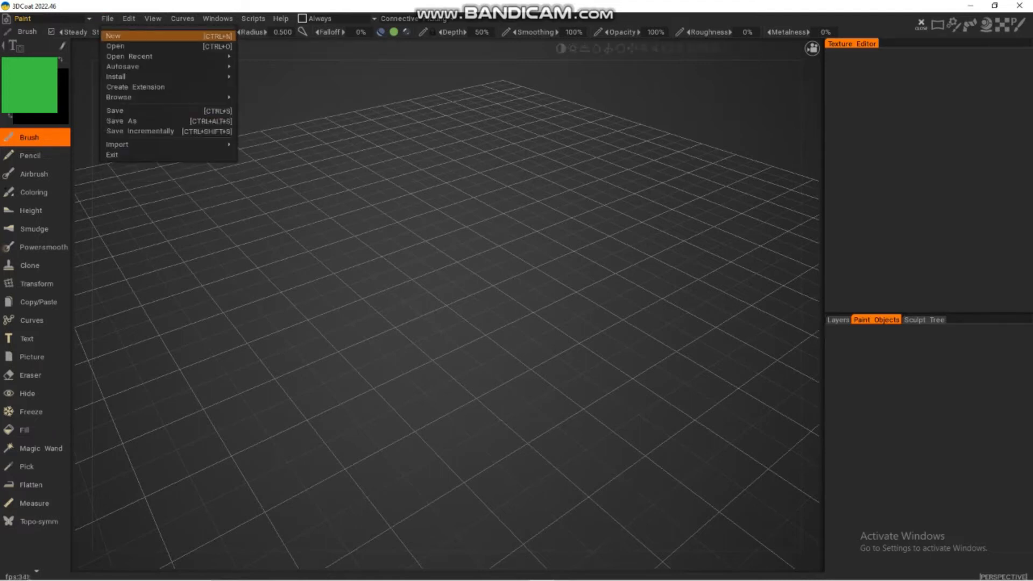
mouse_move(162, 144)
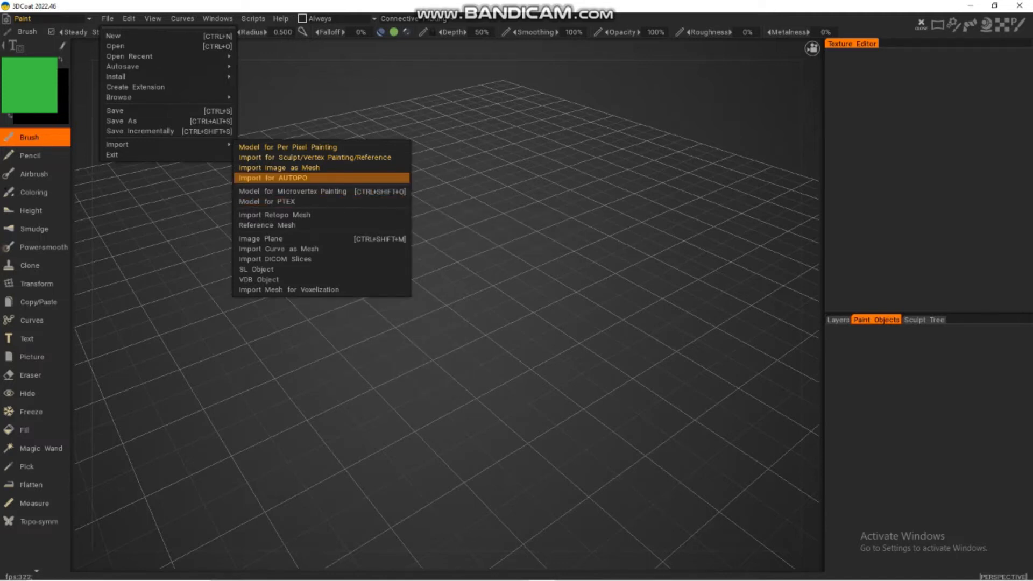
click(273, 178)
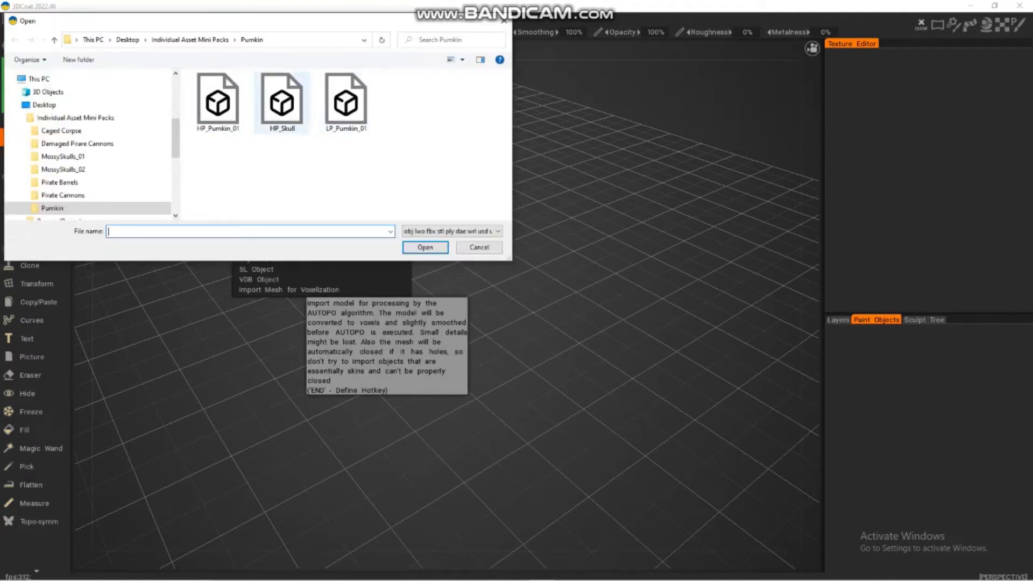
click(282, 102)
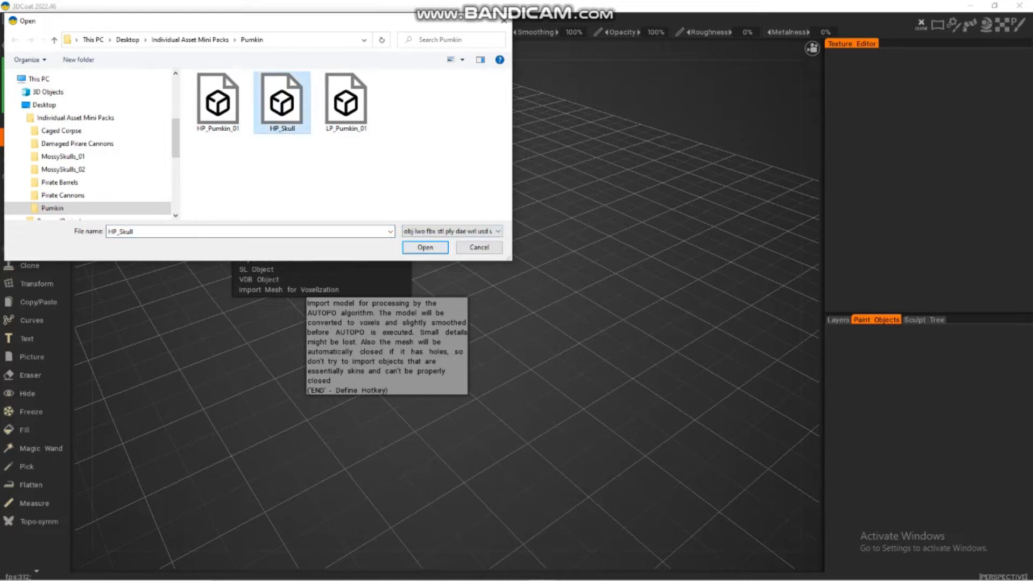
click(425, 247)
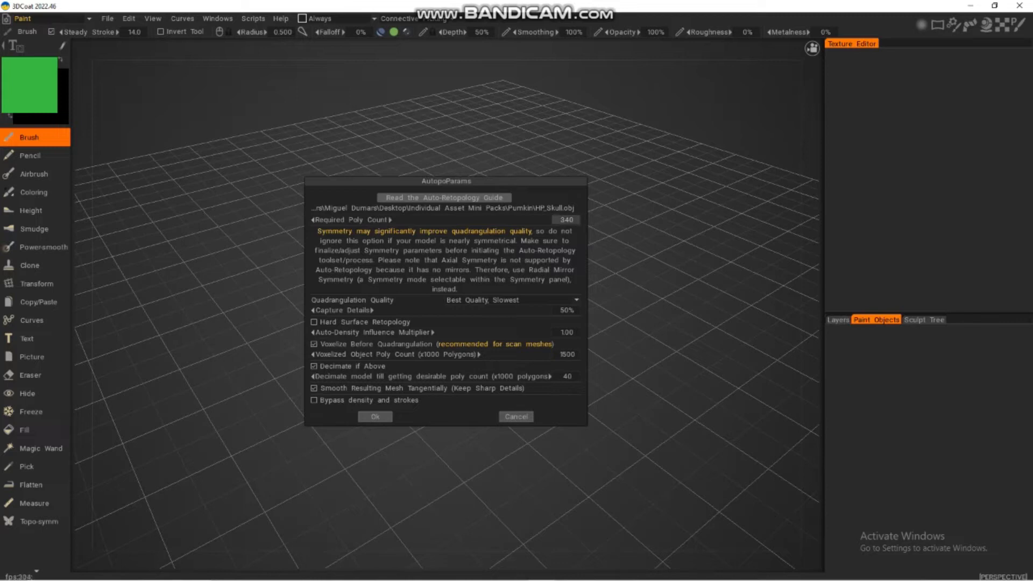
Step: Run auto-retopology on the skull with a required poly count of 340, without painting density areas or drawing guide strokes
click(375, 416)
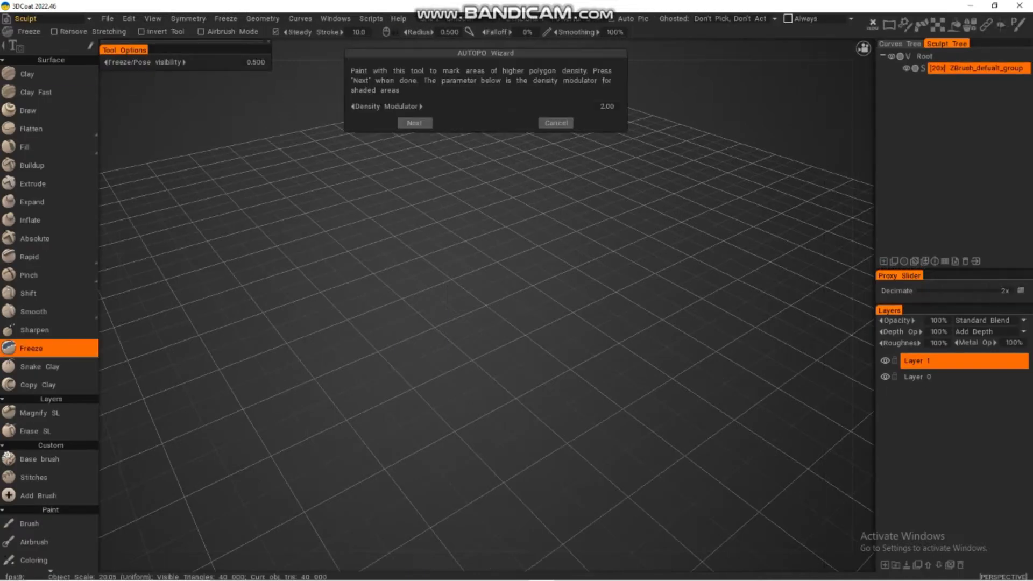
drag(495, 366, 501, 336)
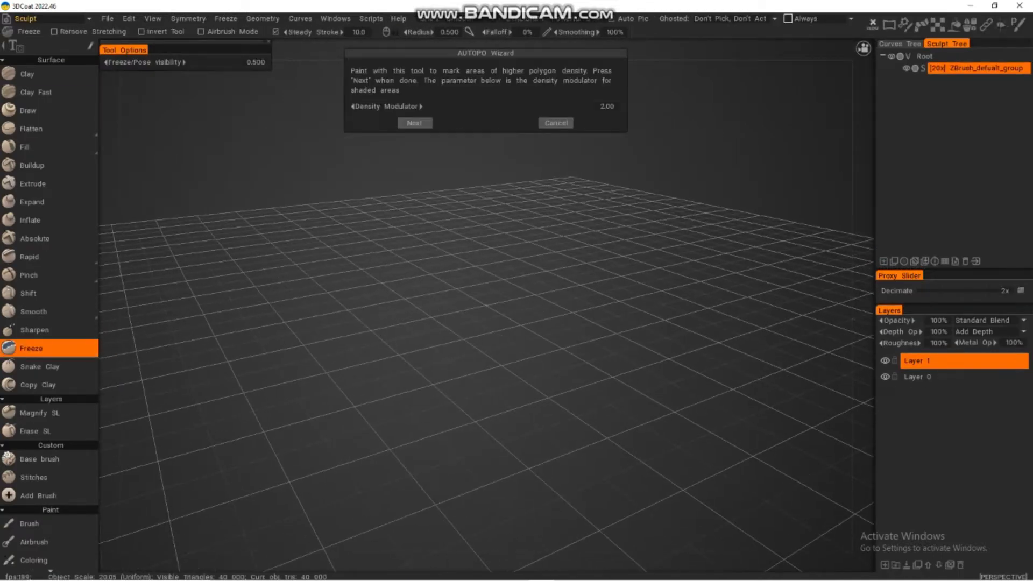
scroll(501, 335, up, 4)
scroll(487, 305, up, 15)
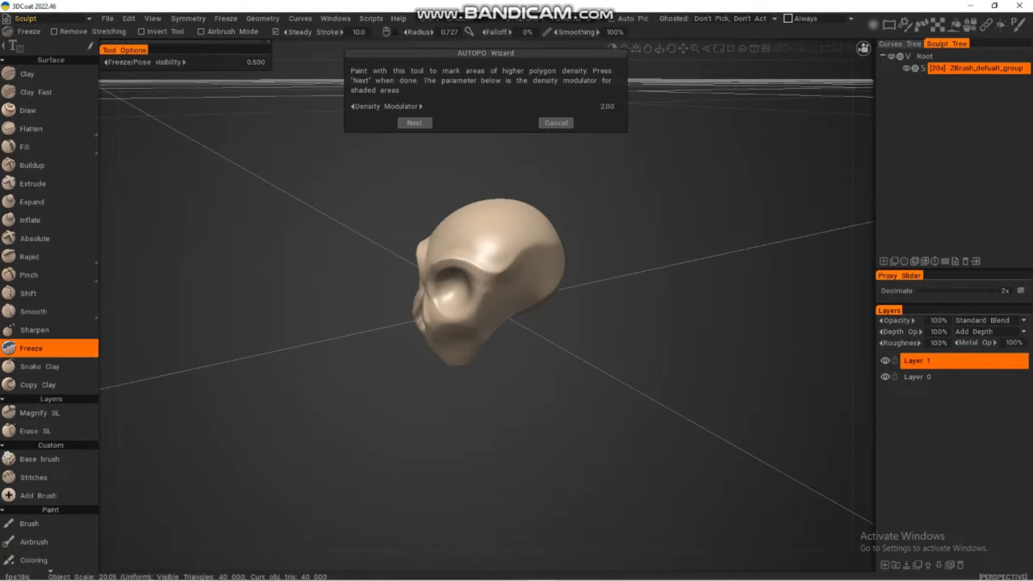
click(414, 122)
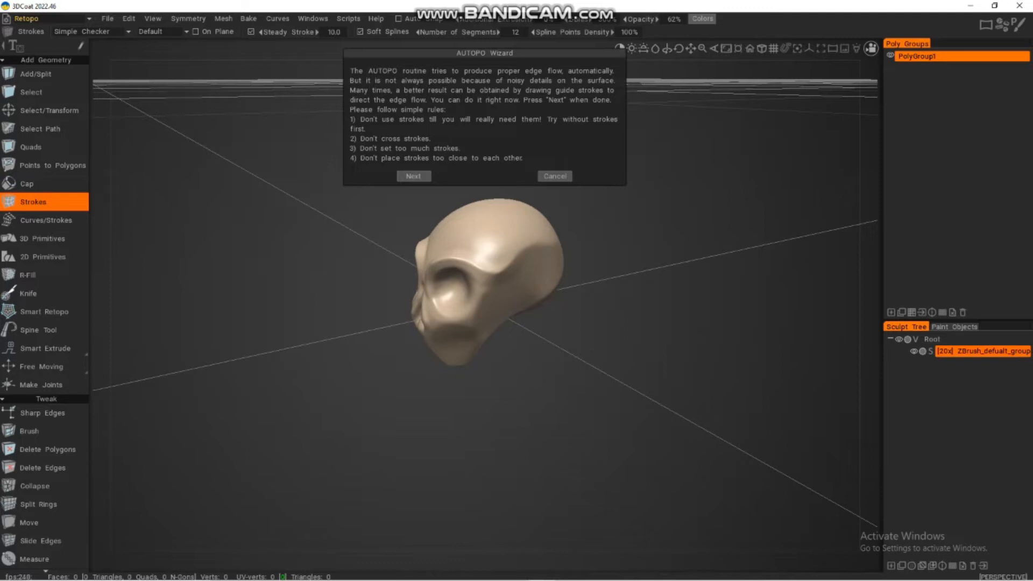
click(414, 176)
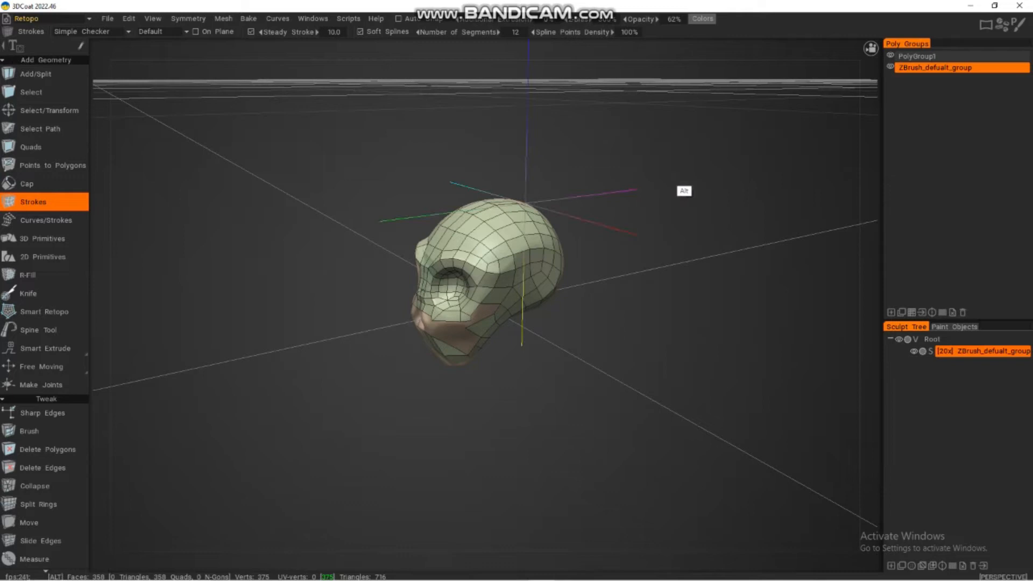
Step: Inspect the retopologized skull's topology around the eye sockets, nose and jaw from several angles
scroll(486, 292, down, 5)
scroll(486, 292, up, 2)
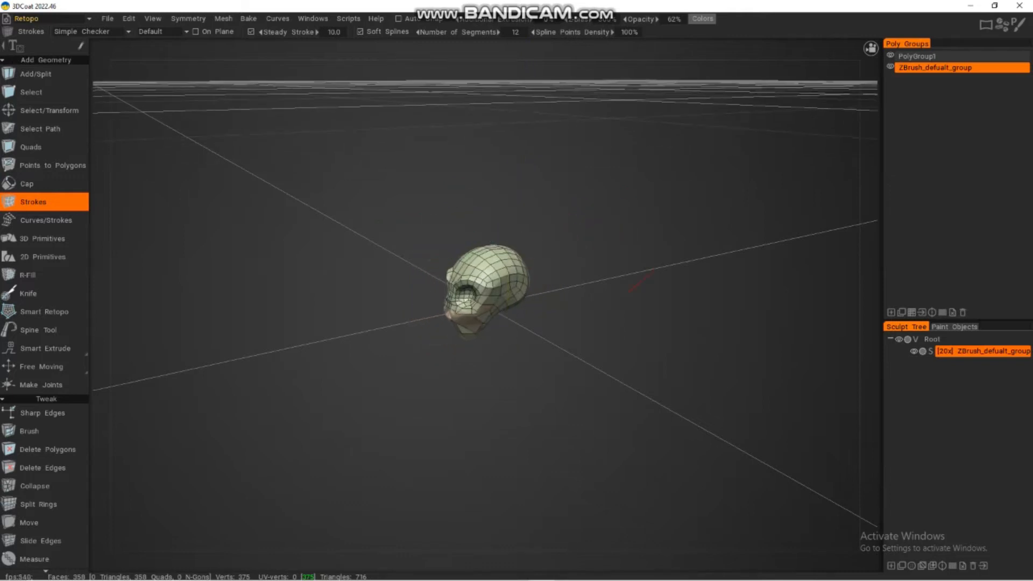
alt+drag(508, 251, 496, 222)
scroll(474, 296, up, 5)
scroll(523, 311, down, 1)
scroll(576, 333, up, 2)
alt+drag(576, 333, 639, 346)
scroll(638, 346, up, 4)
scroll(638, 346, down, 1)
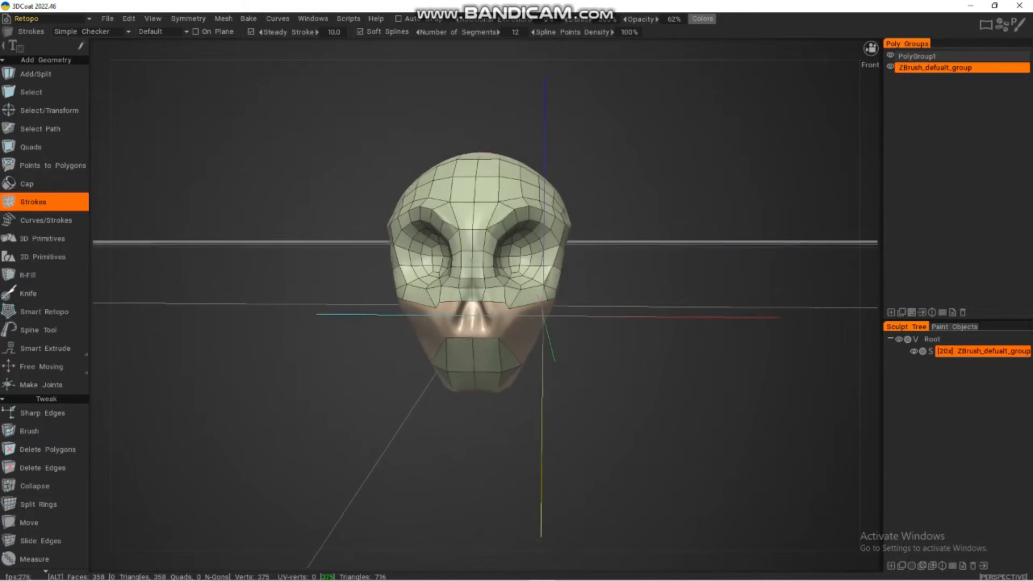
scroll(481, 279, down, 3)
scroll(485, 305, down, 3)
scroll(485, 305, up, 5)
alt+drag(530, 322, 457, 318)
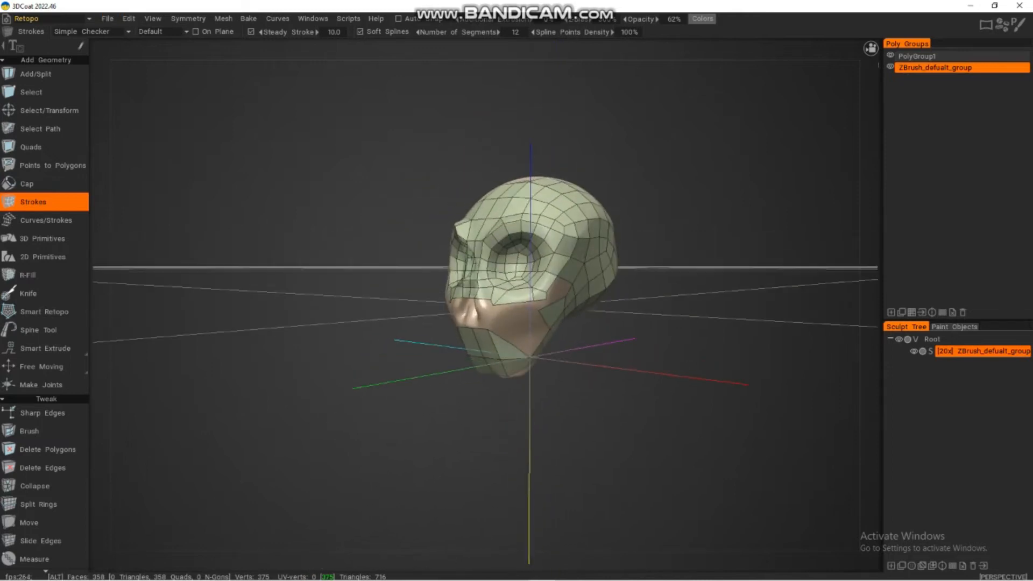
scroll(517, 280, down, 2)
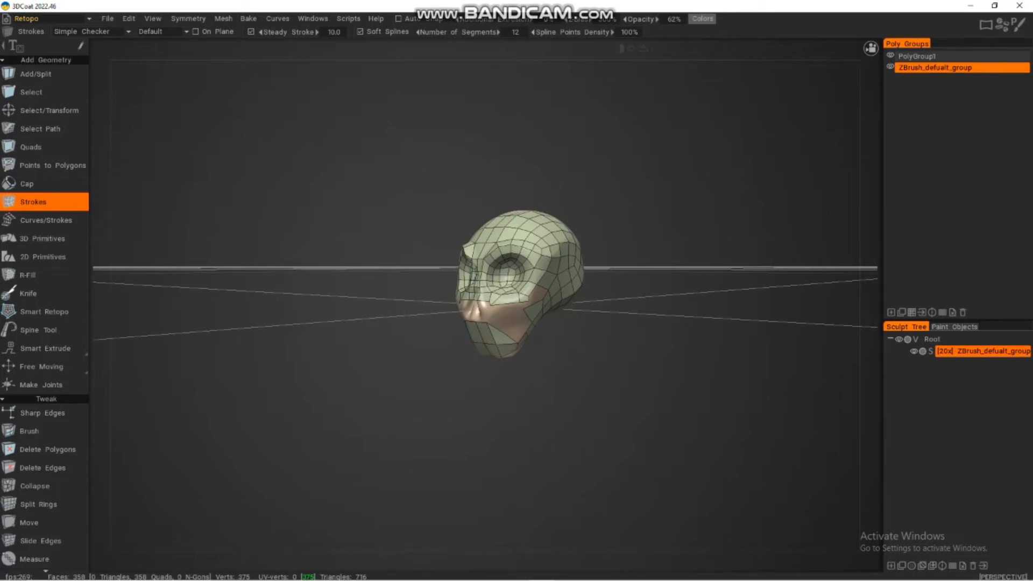
Step: Import the HP_Skull file from the Pumkin folder again for another round of AUTOPO processing
click(107, 18)
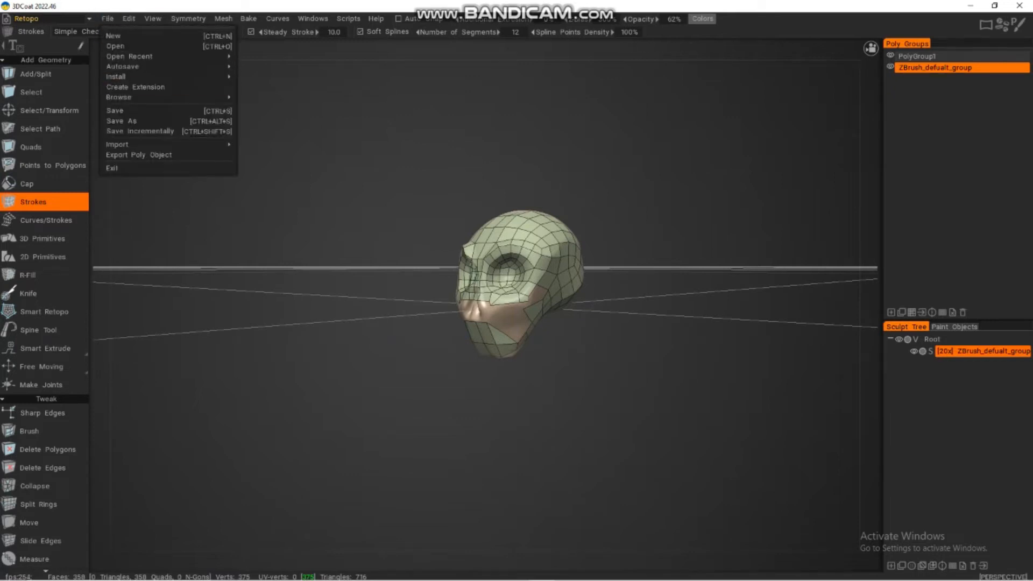
mouse_move(117, 144)
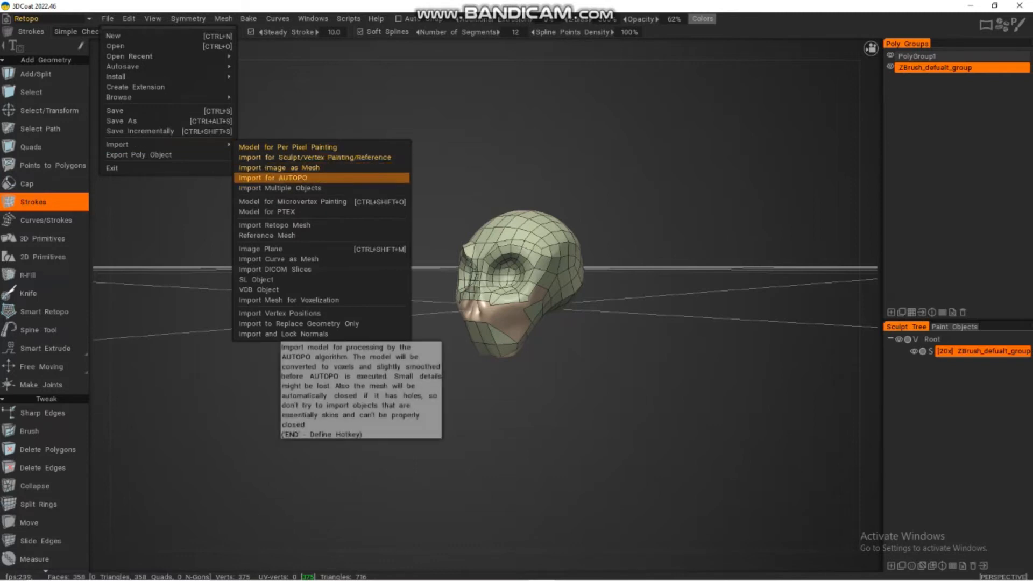
click(275, 178)
click(282, 102)
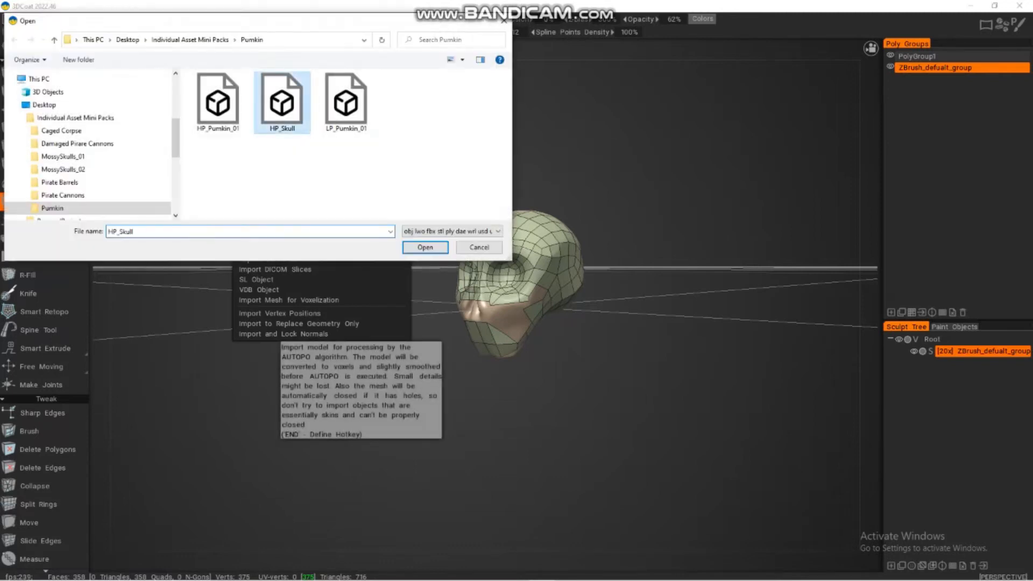
key(Return)
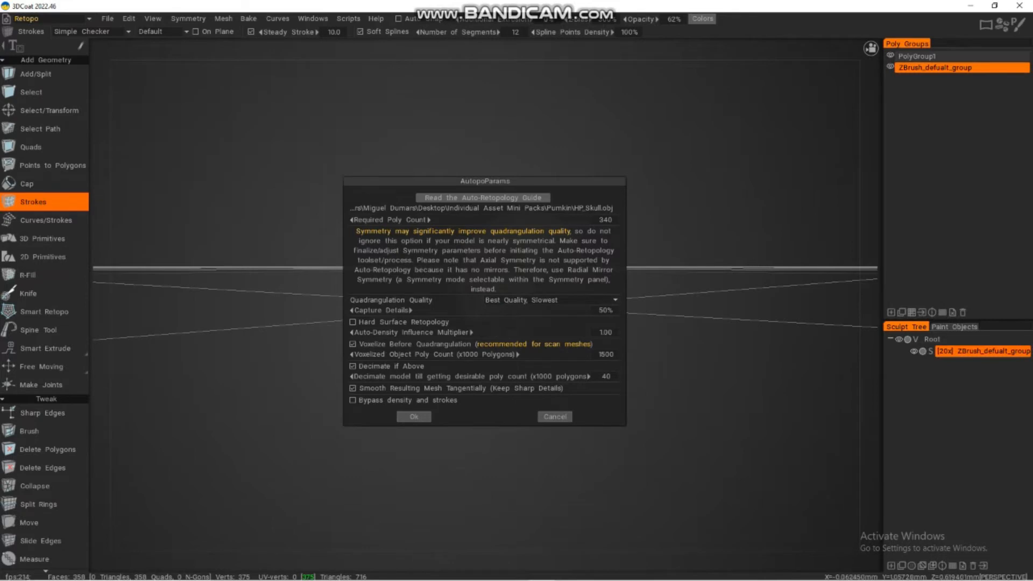
Step: Run auto-retopology on the skull with a required poly count of 600, skipping density painting and guide strokes
click(605, 219)
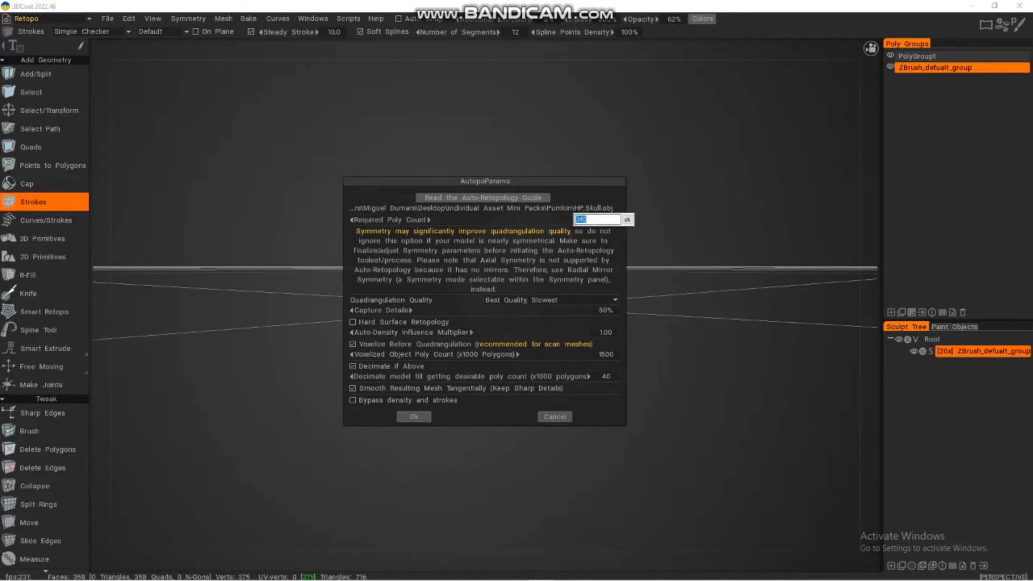
text(600)
key(Return)
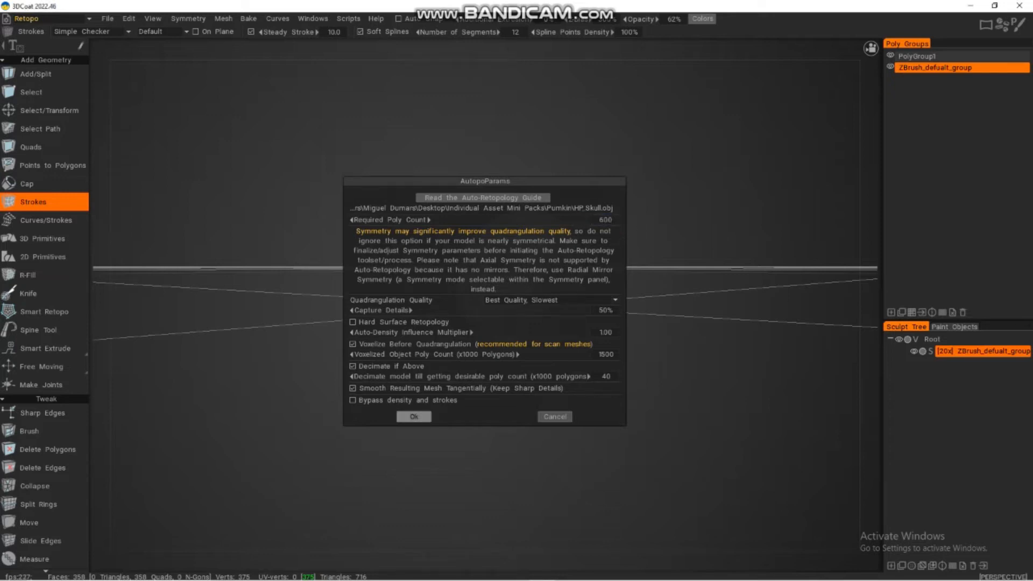
click(414, 416)
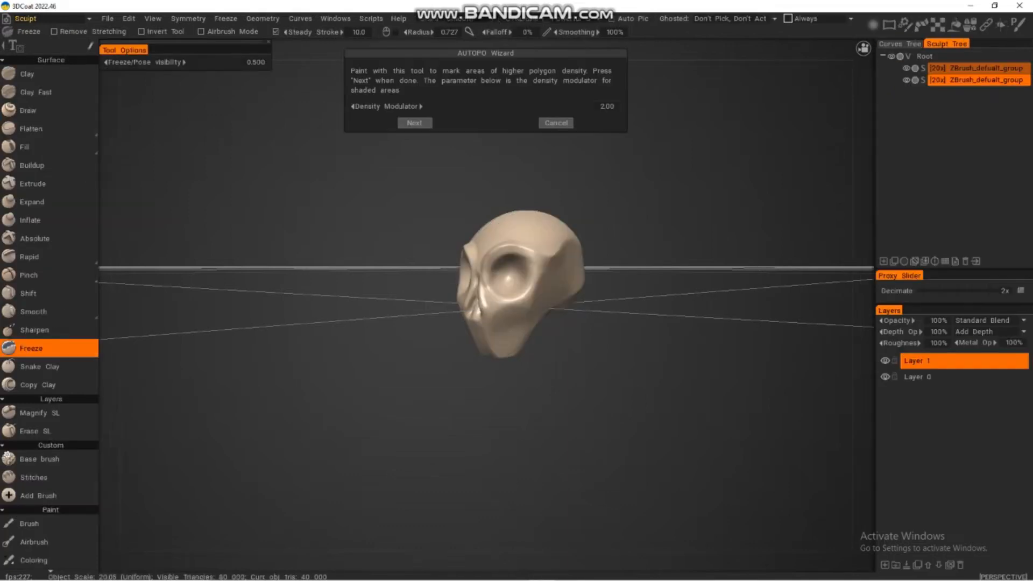
click(415, 123)
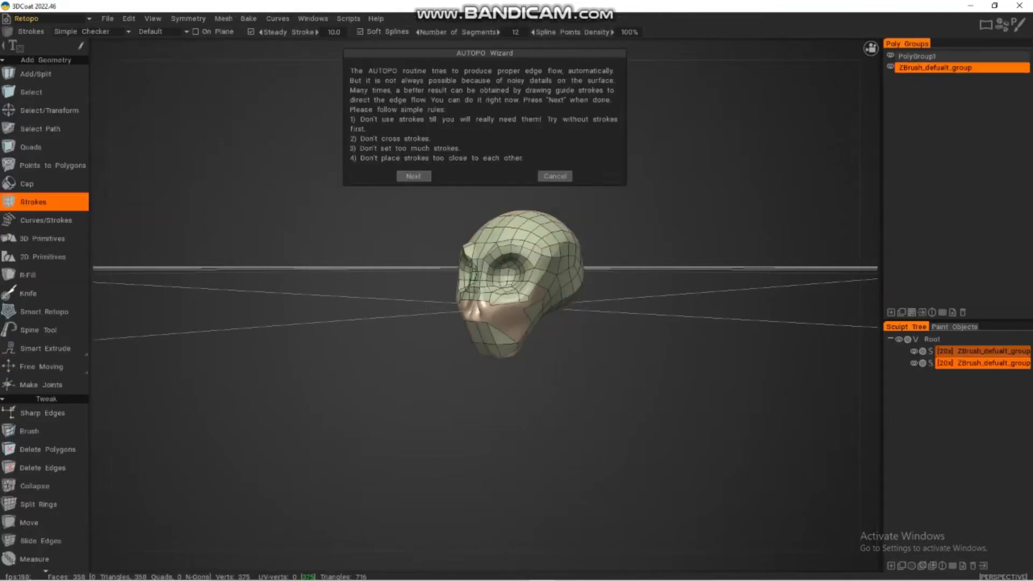
click(414, 176)
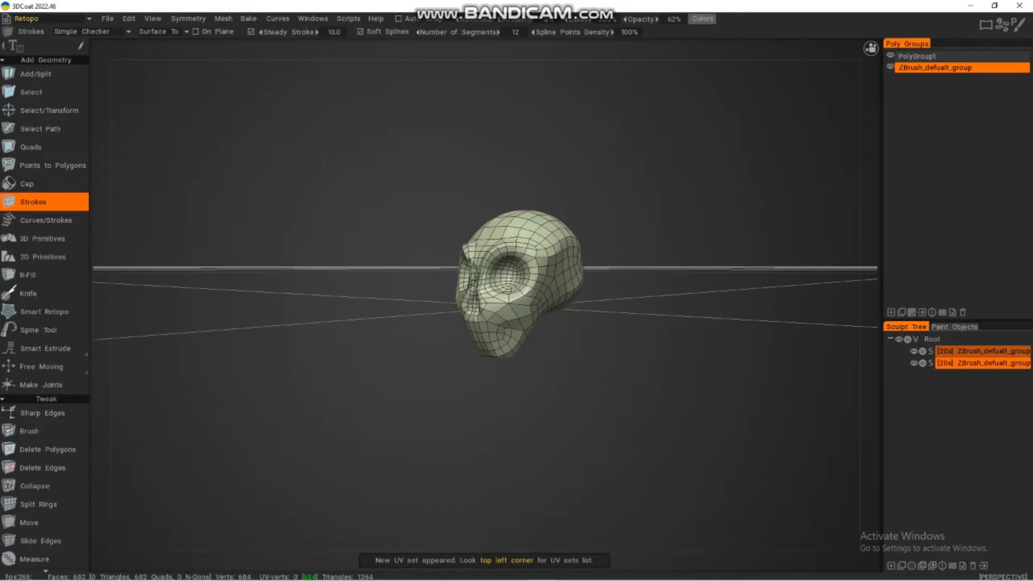
Step: Examine the denser retopologized skull from the side, back, top and front, checking the edge flow around the eye sockets, nose and jaw
alt+right_drag(513, 291, 527, 291)
alt+drag(513, 290, 618, 291)
alt+right_drag(619, 290, 619, 258)
alt+drag(619, 258, 567, 209)
alt+right_drag(568, 209, 568, 231)
alt+drag(567, 231, 518, 309)
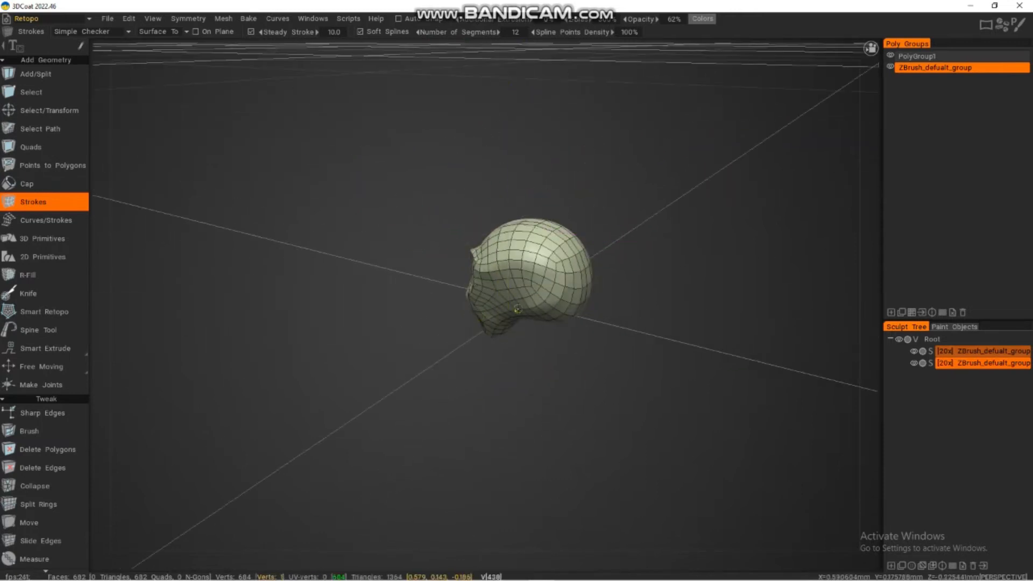
alt+right_drag(518, 309, 525, 291)
alt+drag(524, 291, 592, 305)
alt+right_drag(592, 306, 591, 322)
alt+drag(591, 323, 635, 358)
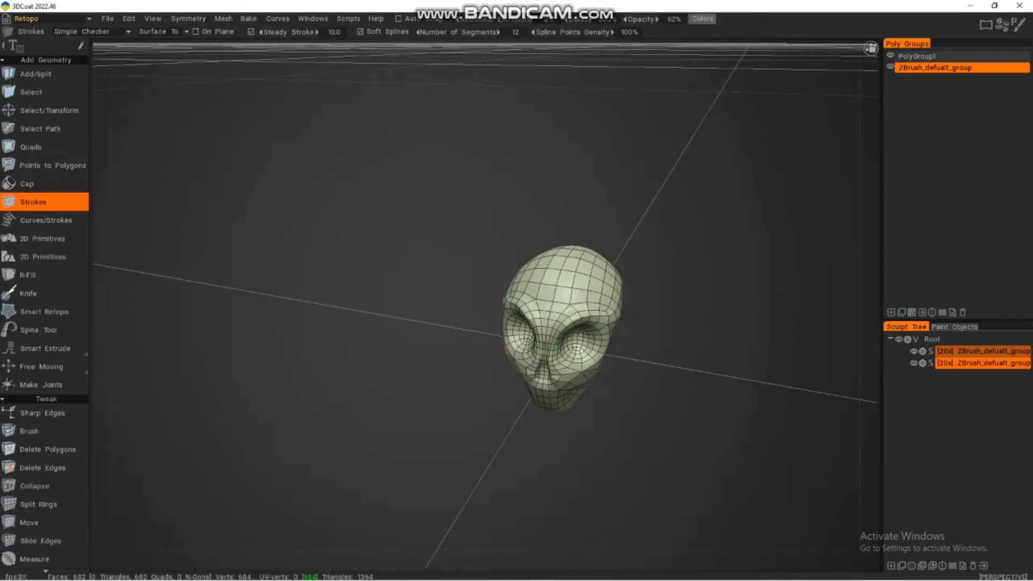
alt+middle_drag(586, 311, 555, 295)
alt+drag(554, 295, 578, 264)
alt+middle_drag(579, 264, 475, 244)
alt+right_drag(475, 245, 498, 255)
alt+drag(498, 256, 345, 172)
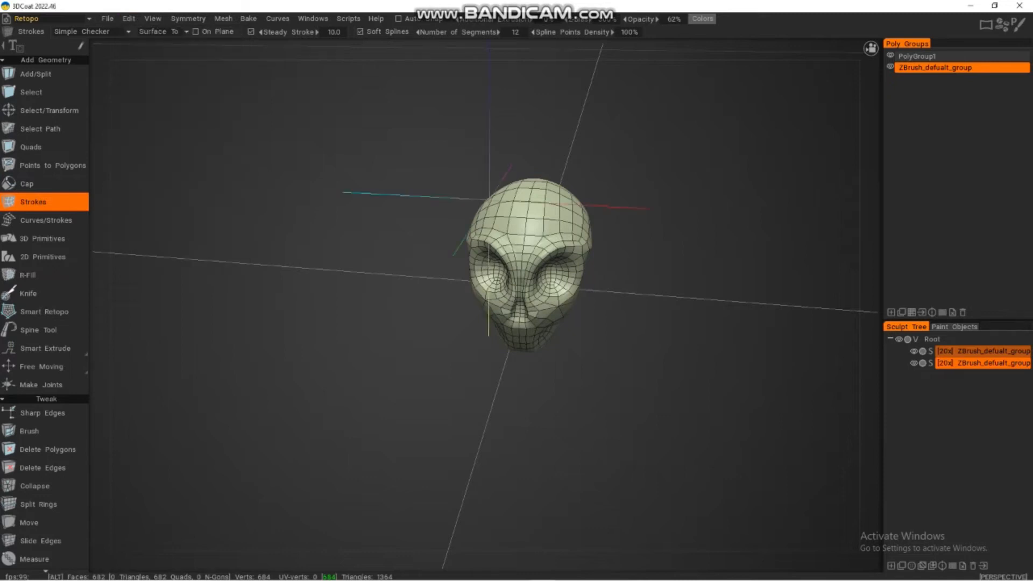
alt+drag(538, 264, 465, 229)
alt+right_drag(465, 228, 489, 242)
alt+middle_drag(490, 242, 452, 229)
alt+drag(452, 228, 491, 202)
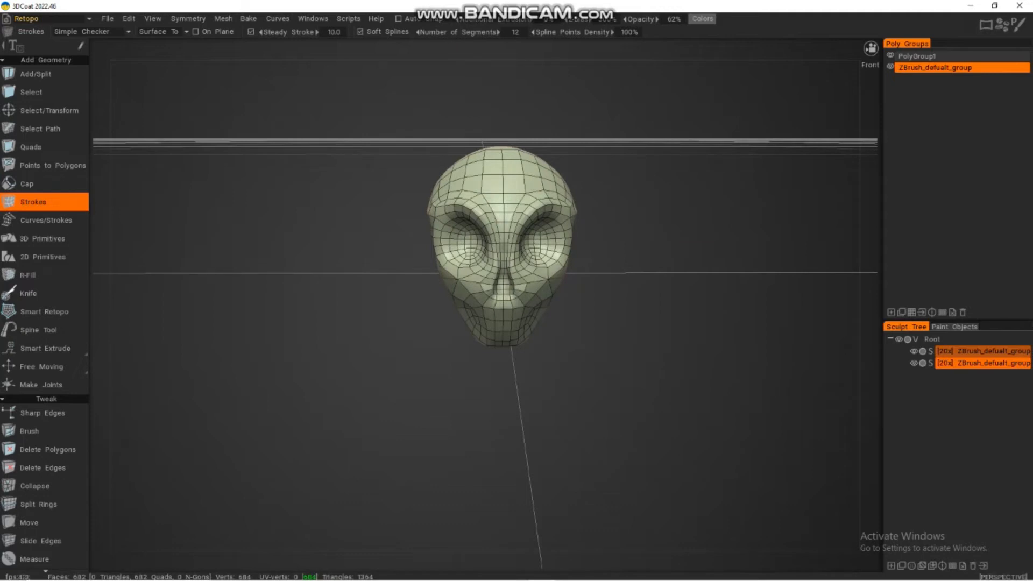
mouse_move(747, 207)
alt+mouse_down()
mouse_move(683, 364)
mouse_move(495, 231)
mouse_move(740, 192)
mouse_move(733, 203)
alt+mouse_up()
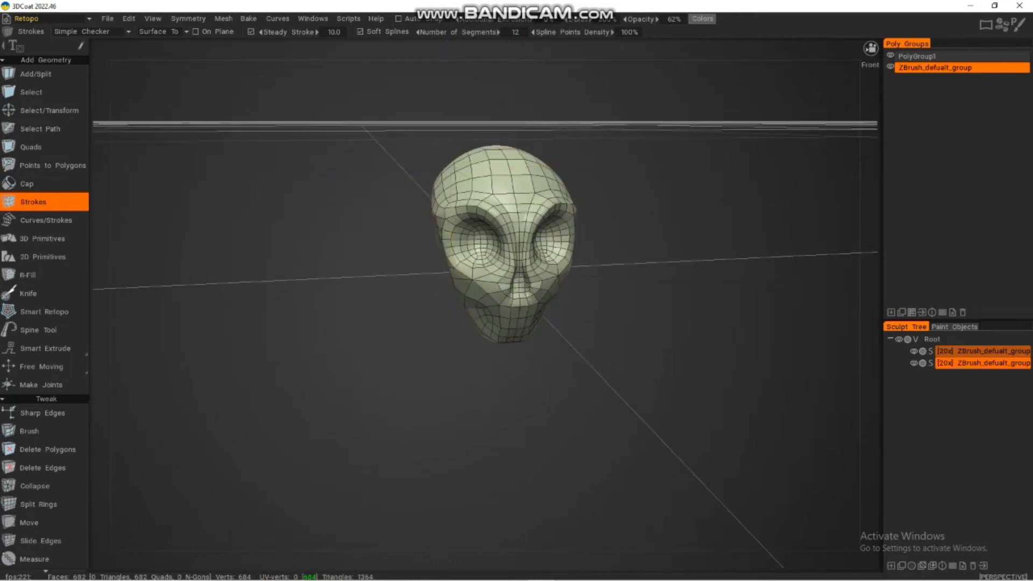
Step: Export the retopologized skull mesh as an obj file named LP_Skull in the Pumkin folder
click(108, 18)
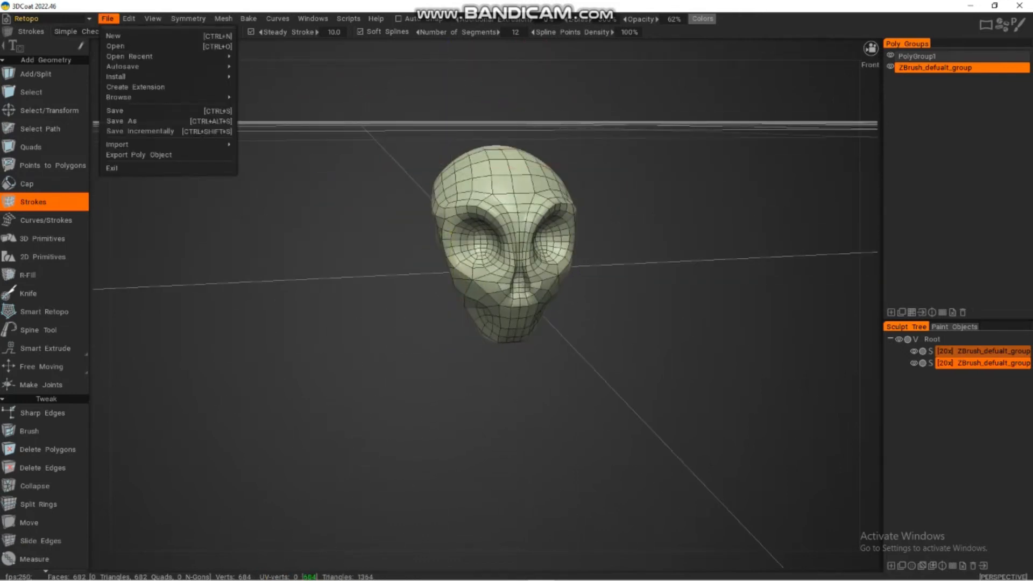
mouse_move(116, 145)
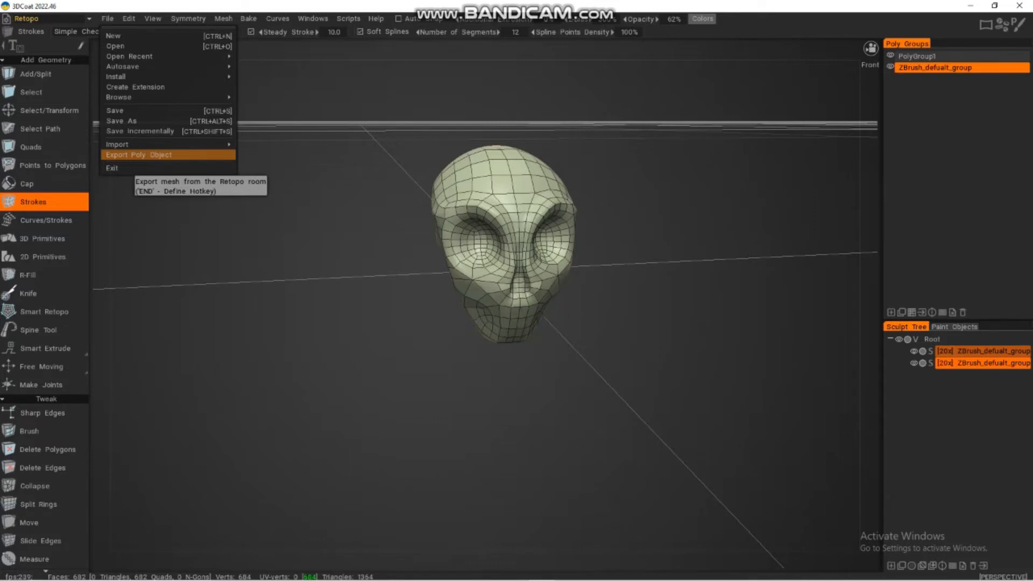
click(131, 154)
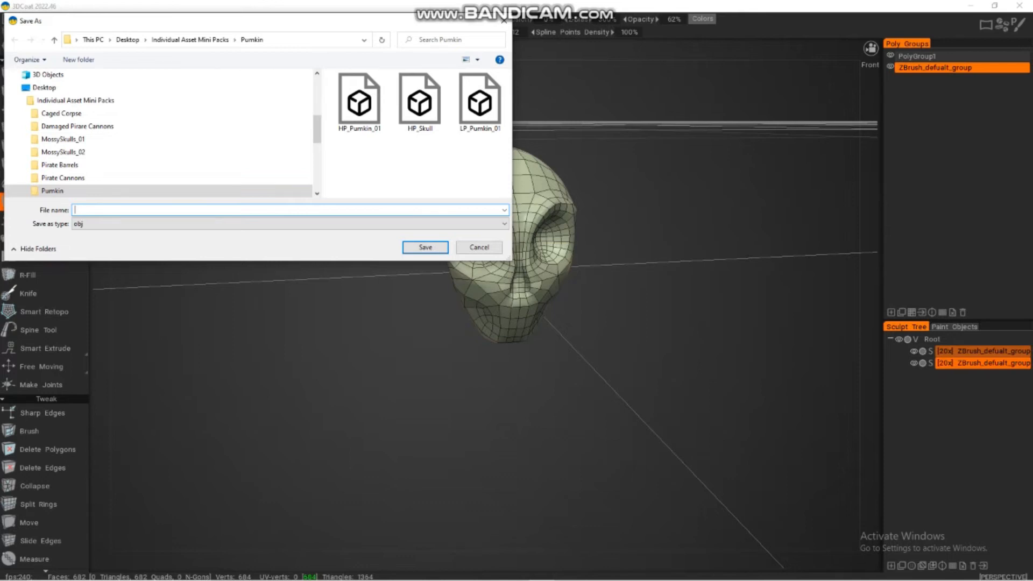
click(291, 224)
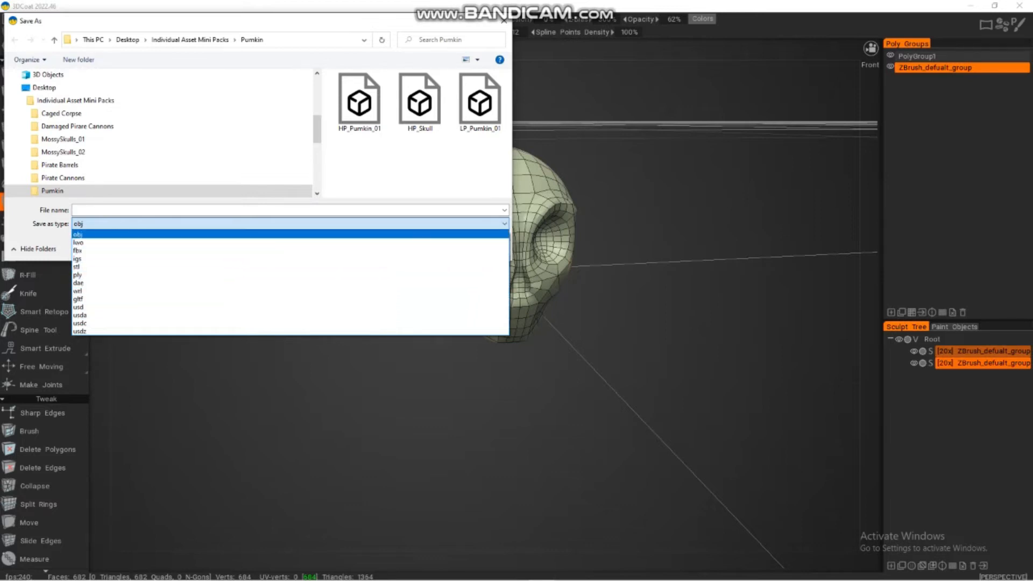
click(290, 235)
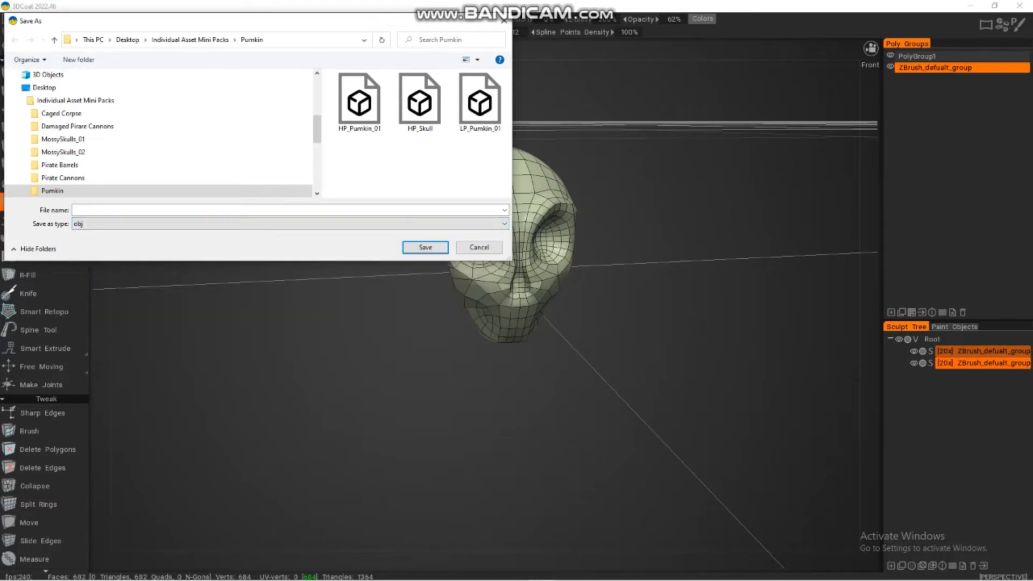
drag(247, 21, 476, 189)
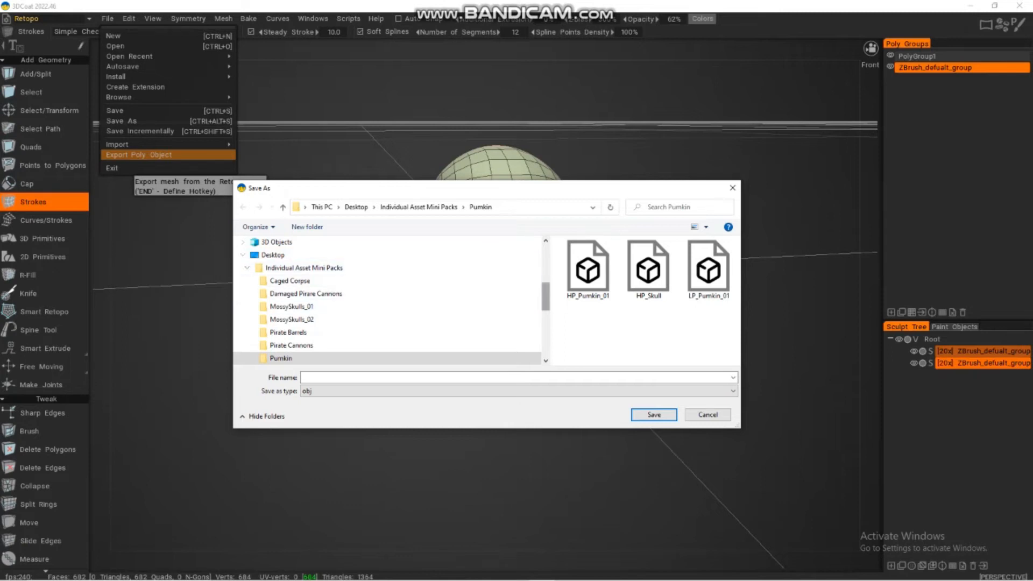
scroll(545, 296, up, 5)
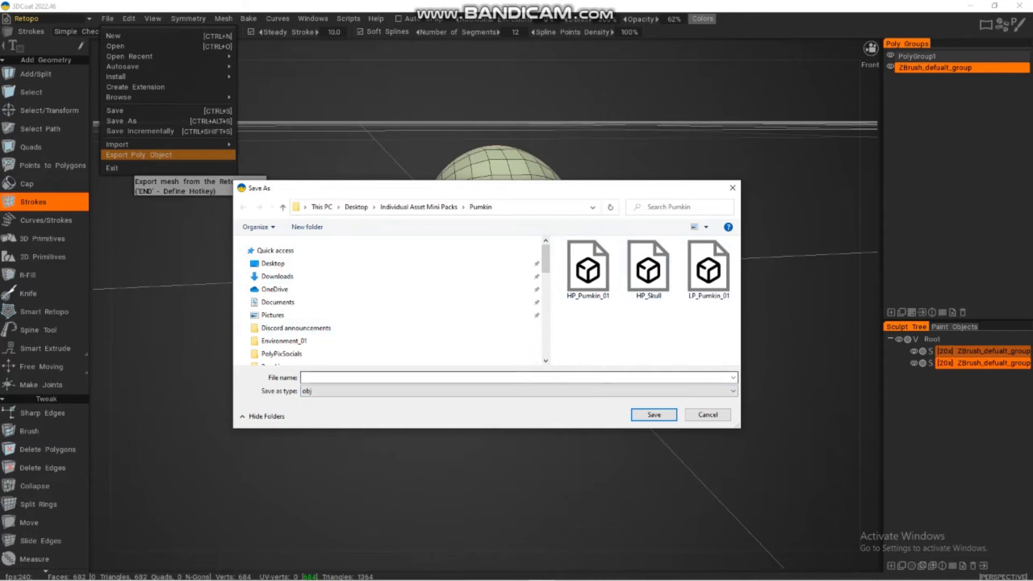
click(539, 378)
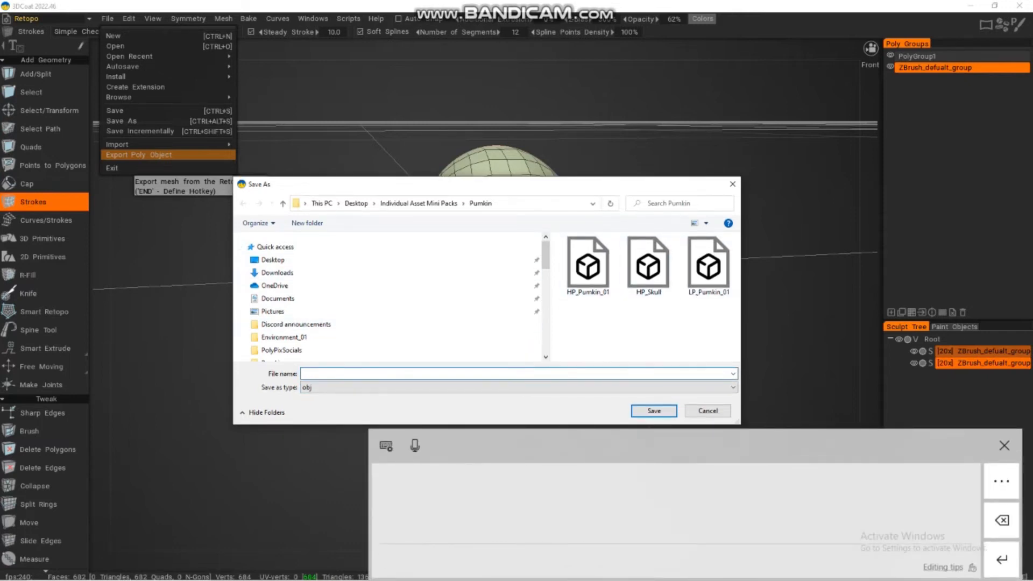
text(LP)
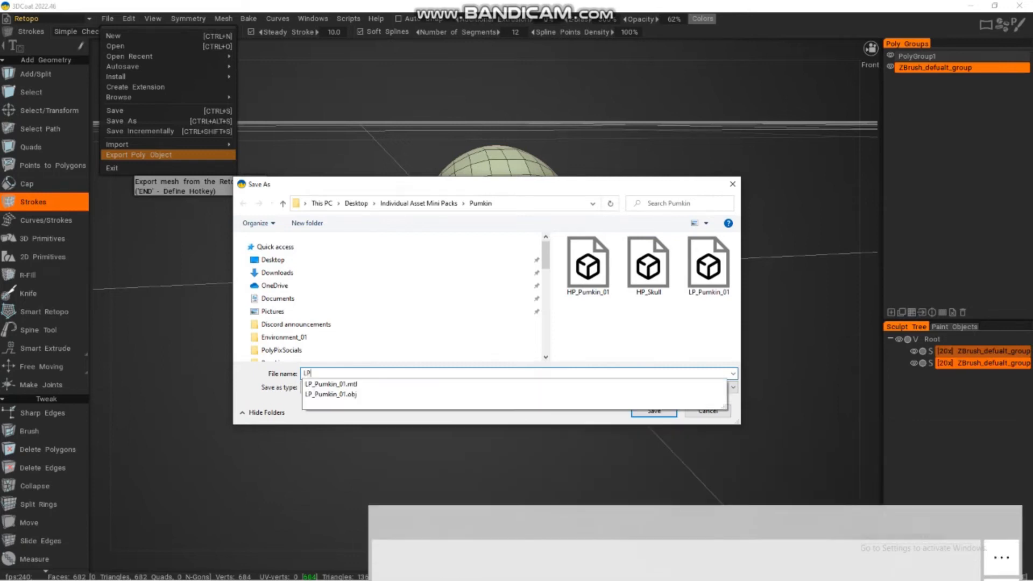
text(_Skul)
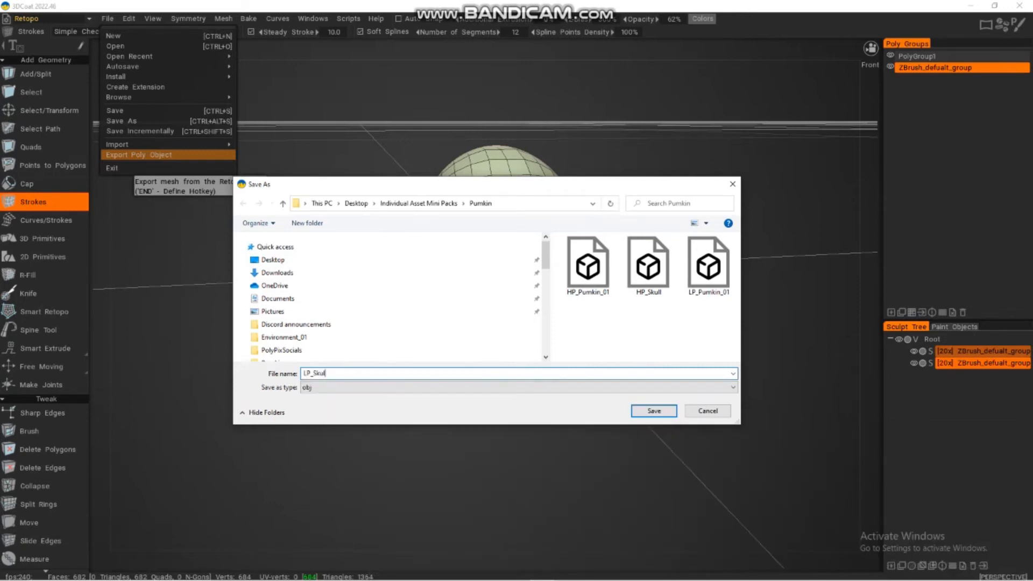
text(l)
key(Return)
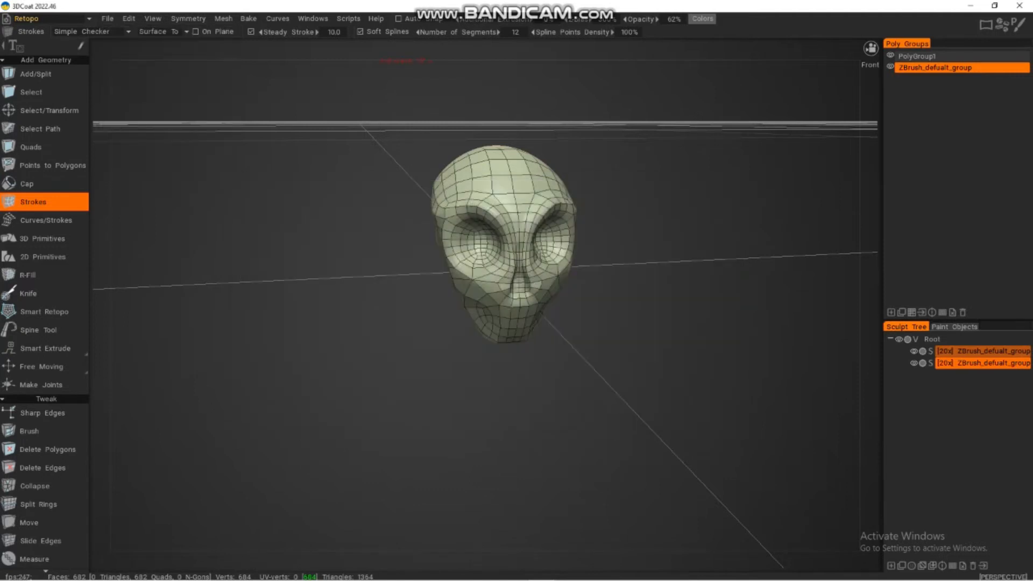
Step: Find RizomUV VS RS 2022.0 through the Windows search and launch it
alt+drag(731, 245, 695, 256)
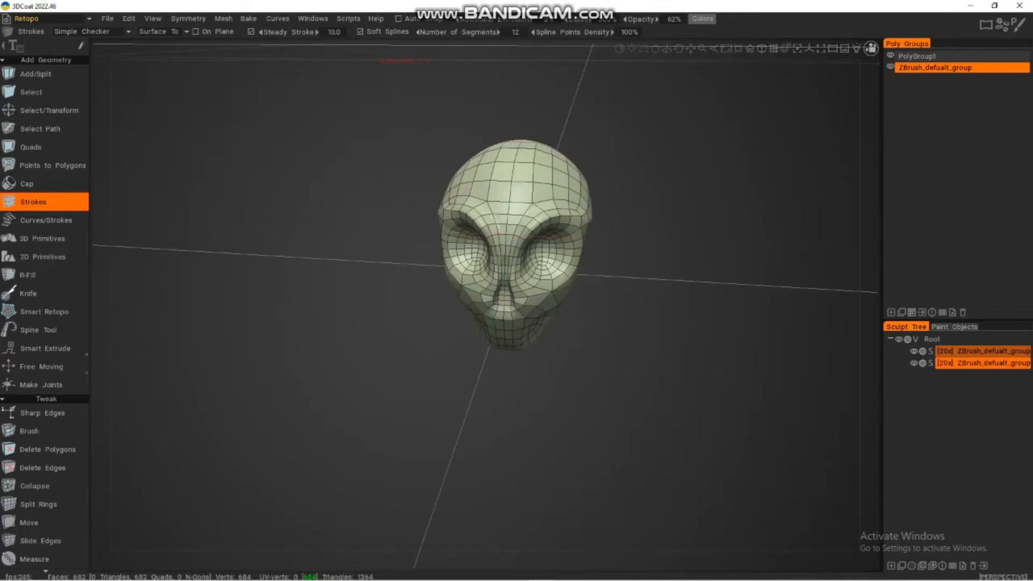
key(super)
text(s)
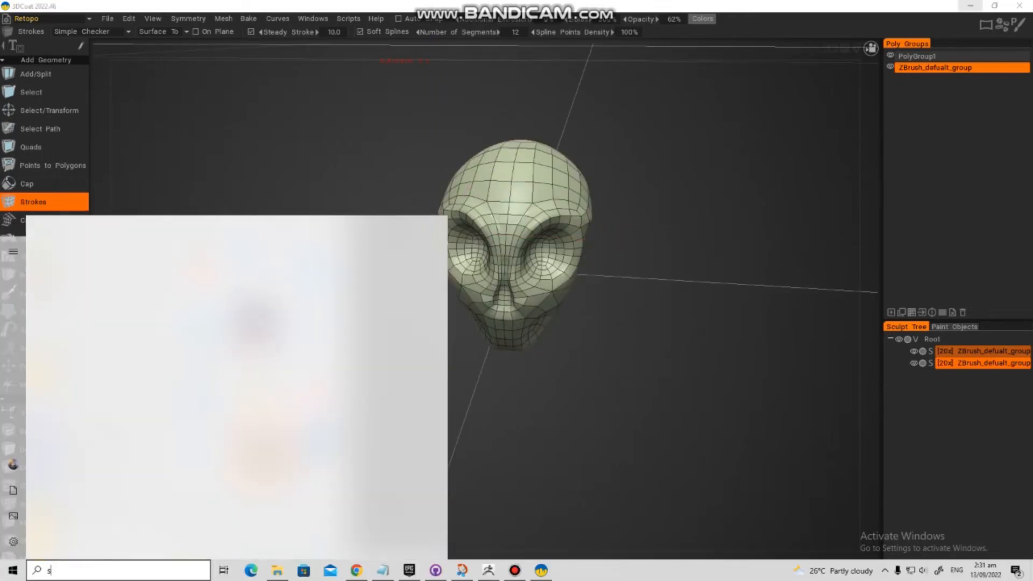
key(BackSpace)
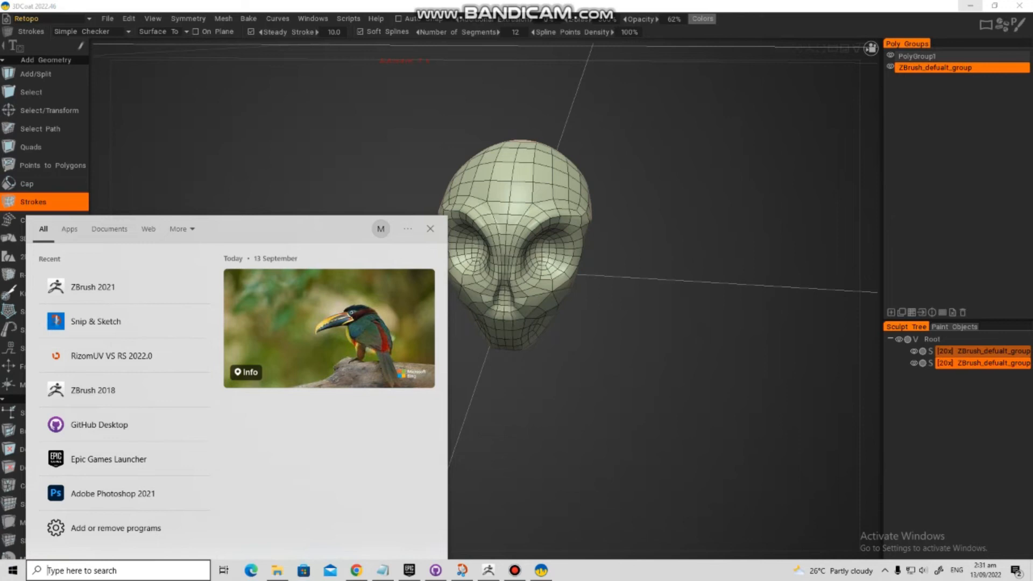
text(ri)
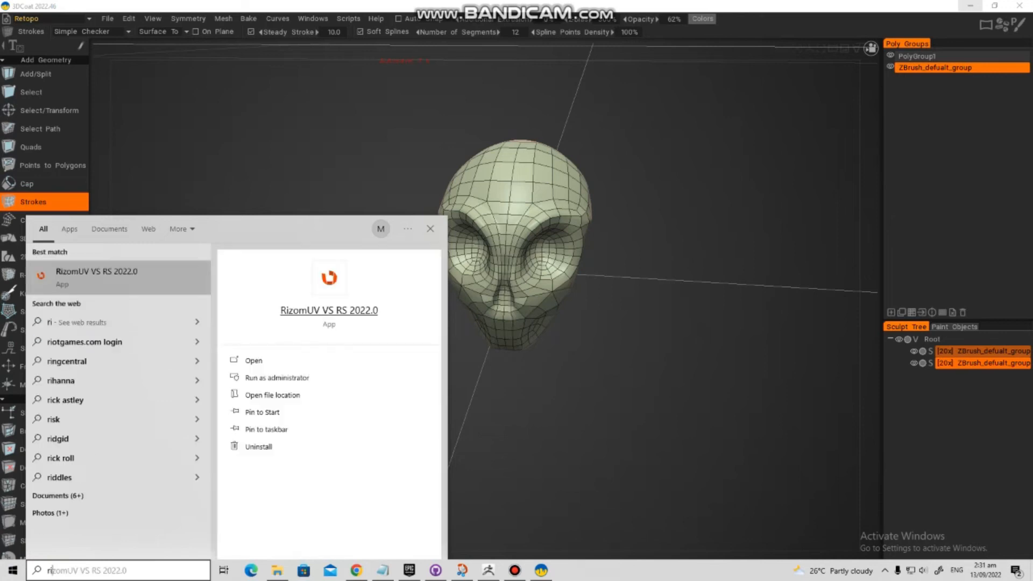
key(Return)
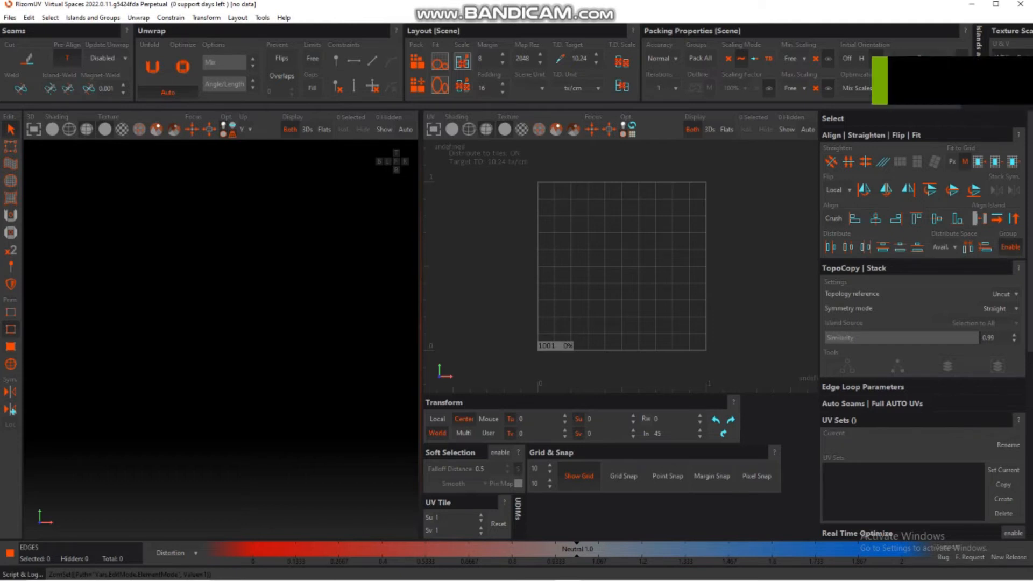
Step: Load the LP_Skull obj model from the Pumkin folder without its existing UVs
click(10, 18)
click(28, 30)
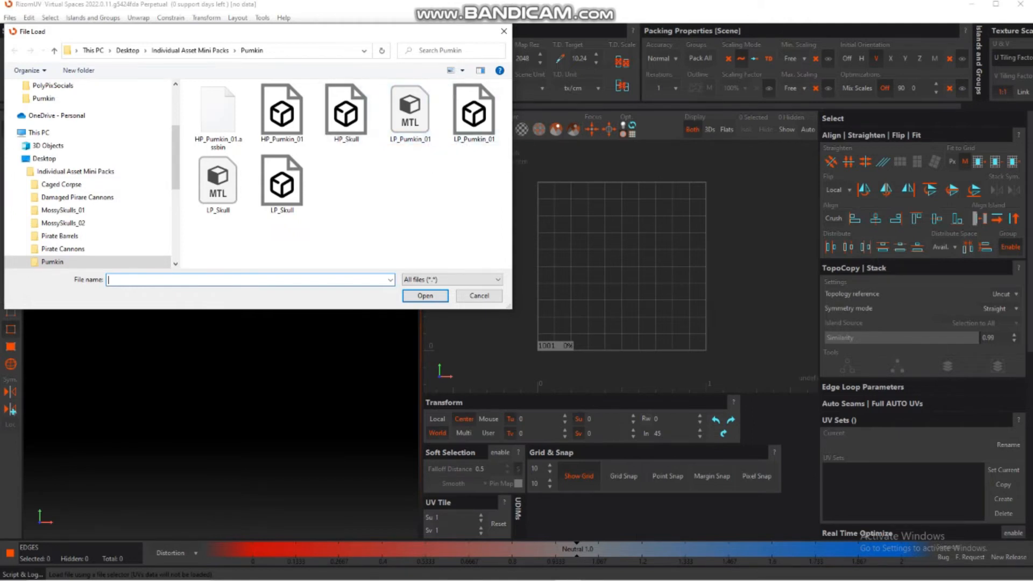
click(281, 185)
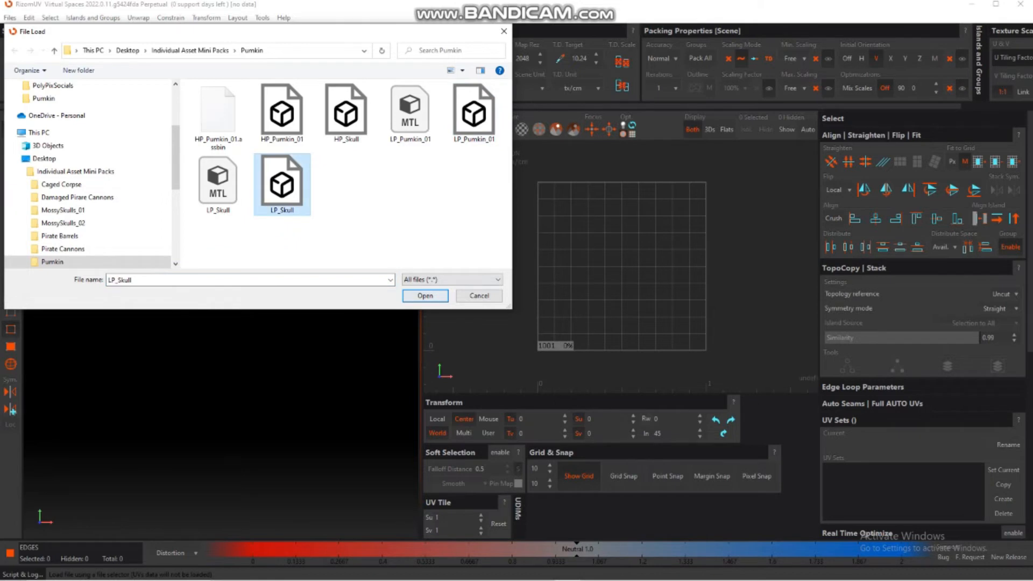
click(425, 296)
Step: Cut a UV seam along the closed edge loop around each of the skull's two eye sockets
scroll(280, 276, up, 4)
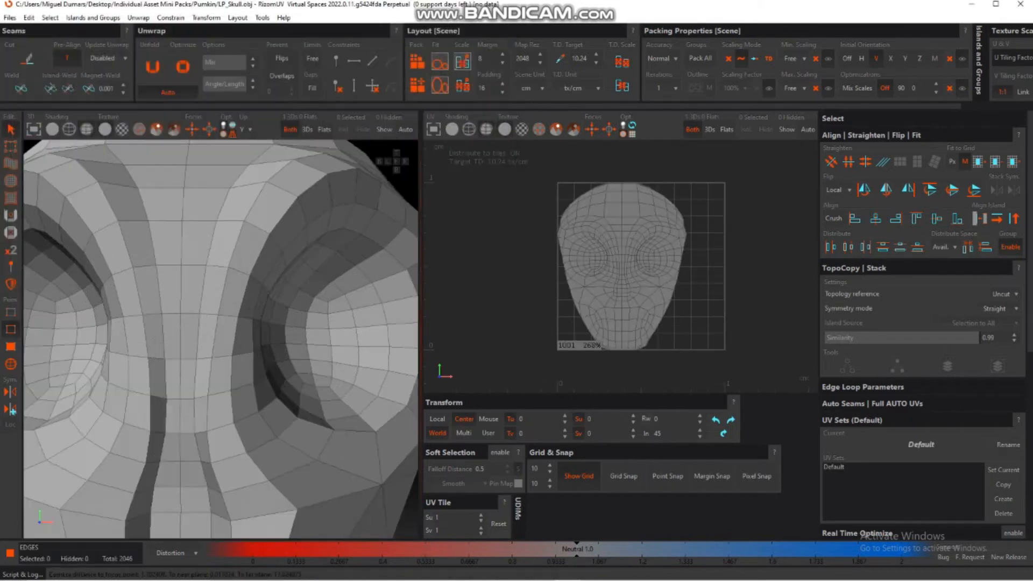
scroll(280, 275, down, 7)
alt+drag(280, 276, 377, 279)
alt+drag(226, 291, 387, 296)
scroll(221, 323, up, 5)
alt+drag(221, 323, 291, 342)
double_click(309, 371)
key(c)
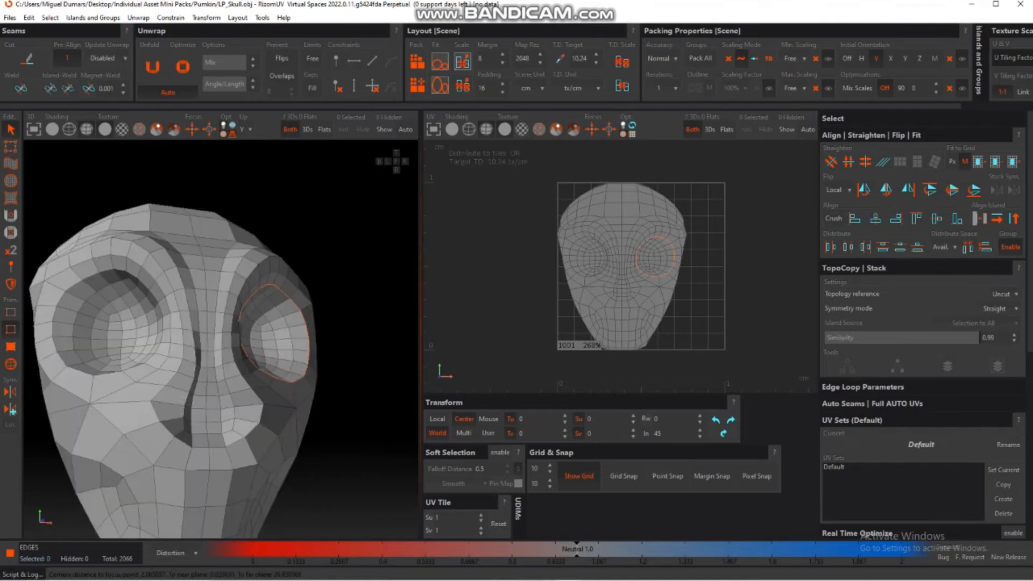
double_click(121, 372)
key(c)
scroll(156, 269, down, 5)
alt+drag(162, 296, 221, 293)
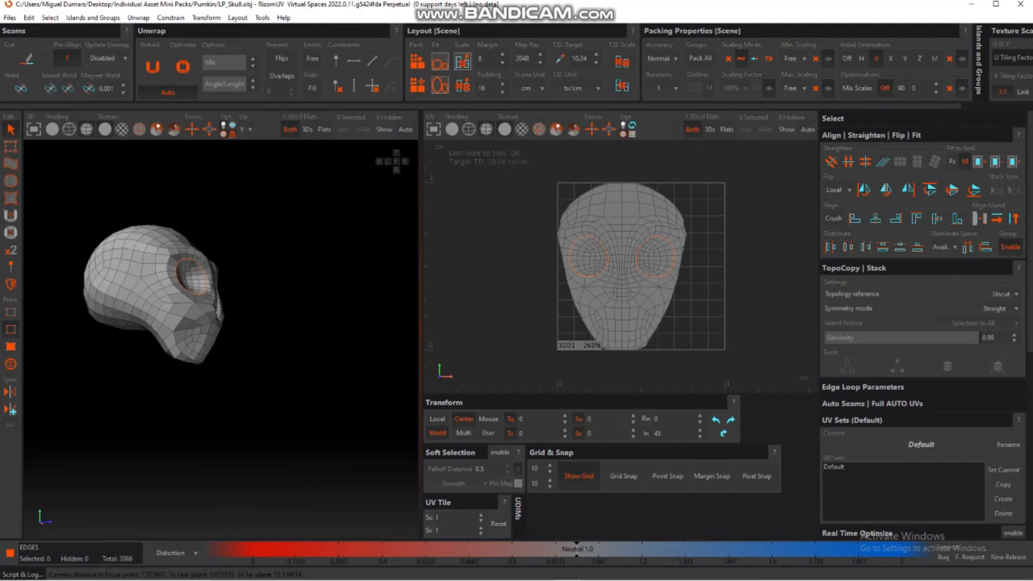
Step: Cut a UV seam along the edge loop running from the jaw backwards along the lower side of the skull
alt+middle_drag(220, 293, 341, 294)
scroll(274, 297, up, 4)
alt+drag(274, 297, 317, 288)
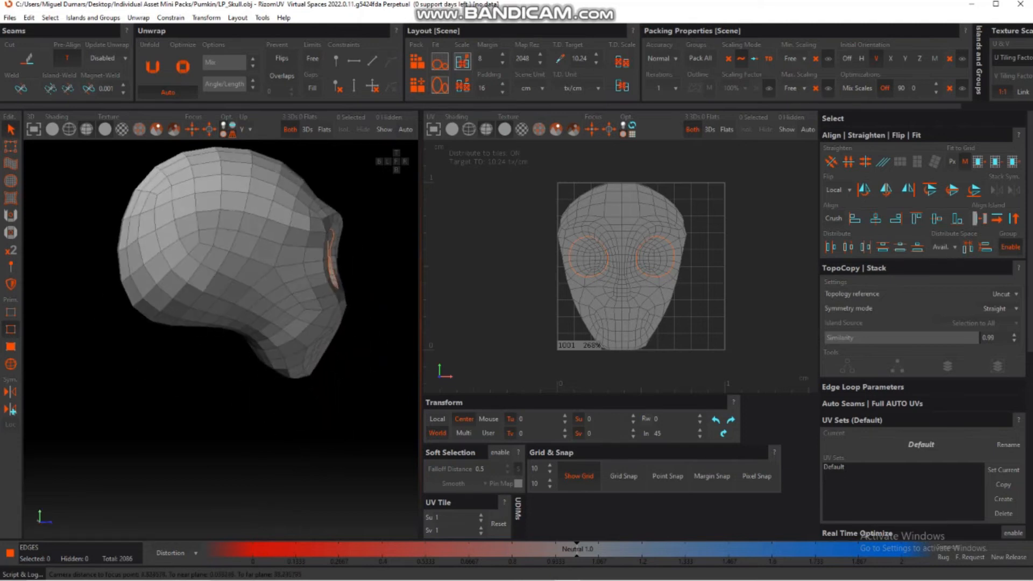
double_click(318, 322)
alt+drag(318, 326, 174, 309)
scroll(247, 320, down, 3)
key(c)
Step: Cut a UV seam along the edge loop crossing the skull above the eye sockets, from the side over the forehead
alt+drag(269, 318, 154, 288)
alt+middle_drag(301, 290, 175, 291)
alt+drag(258, 291, 207, 302)
scroll(258, 302, down, 3)
click(282, 299)
double_click(273, 279)
alt+drag(274, 282, 282, 275)
key(c)
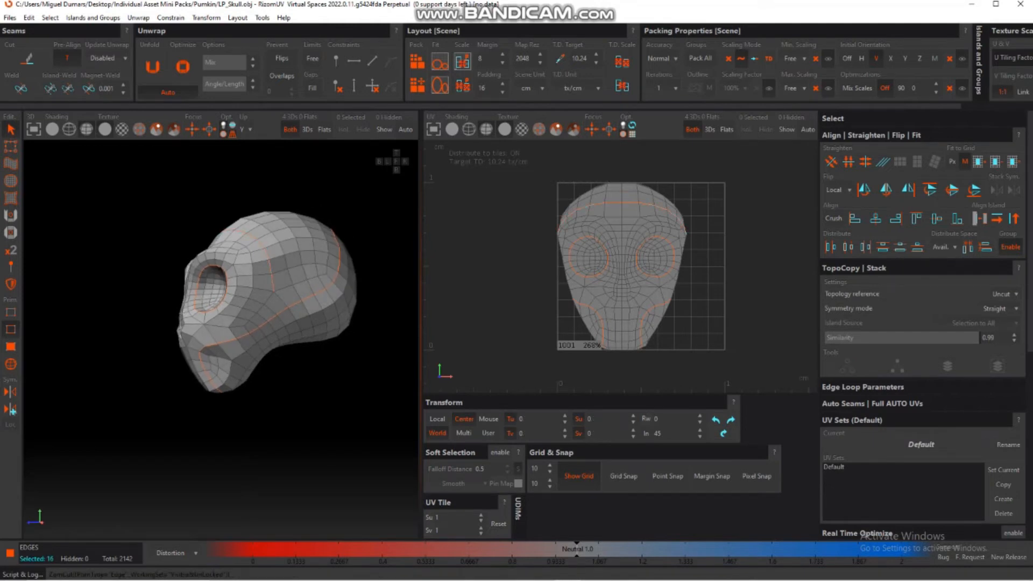
Step: Cut the remaining connecting edge on the side of the skull and unfold the mesh into UV islands
alt+drag(272, 245, 395, 222)
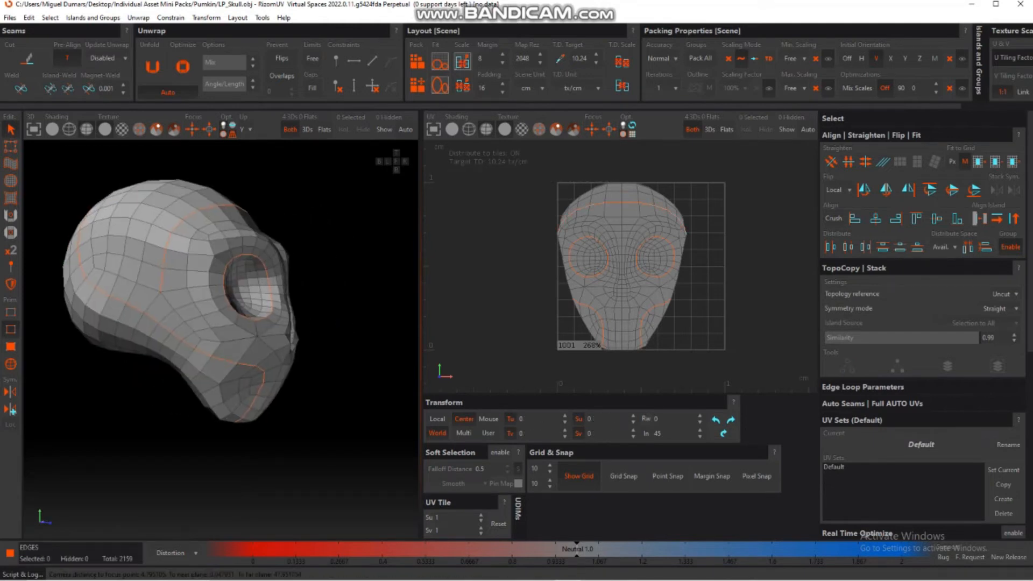
click(154, 302)
key(c)
alt+drag(161, 301, 97, 307)
key(u)
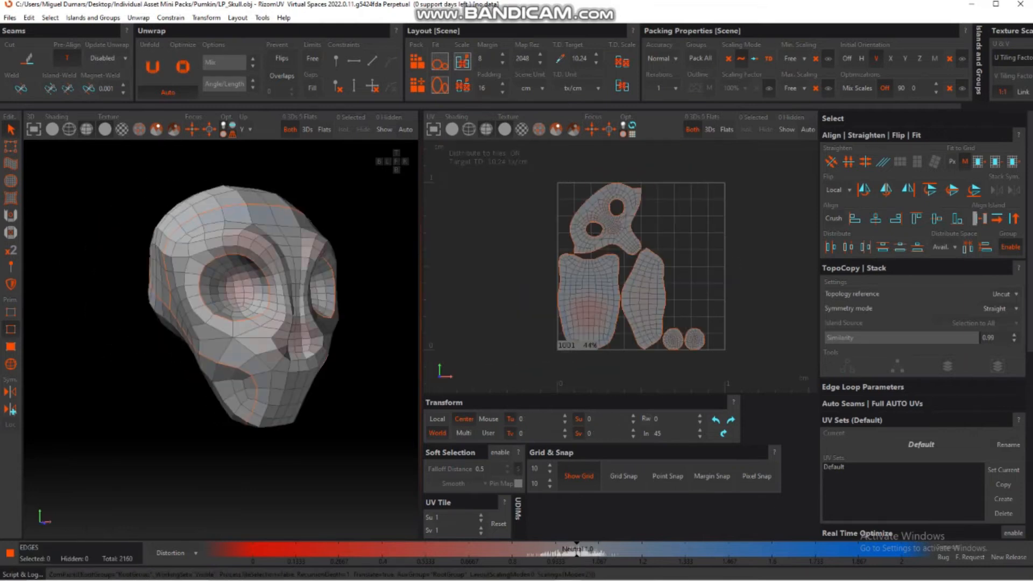
Step: Display the checker texture on the skull and examine the unfolded islands and face for stretching
scroll(607, 215, up, 6)
alt+middle_drag(607, 215, 603, 265)
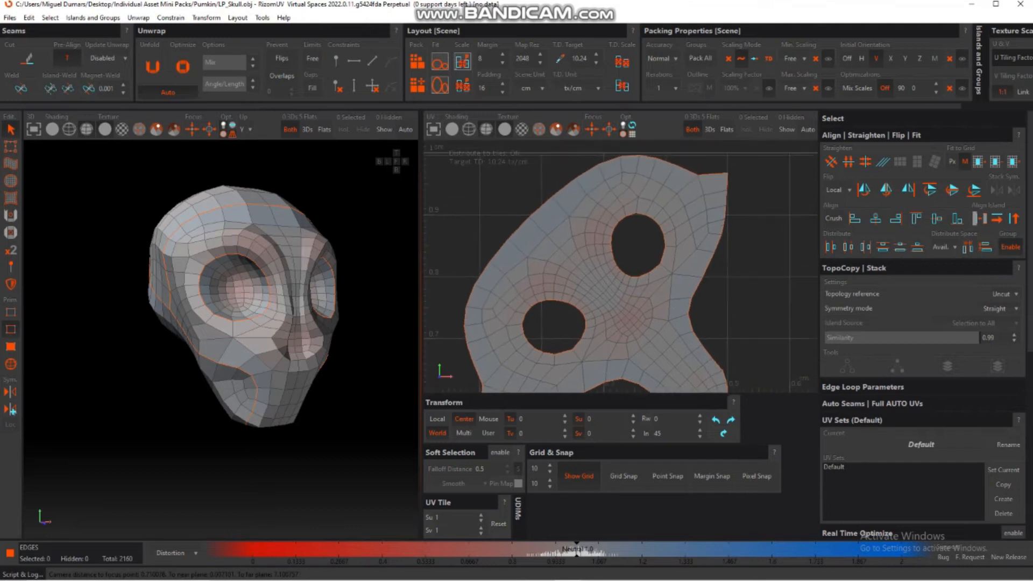
scroll(624, 256, down, 1)
scroll(657, 240, down, 3)
click(122, 130)
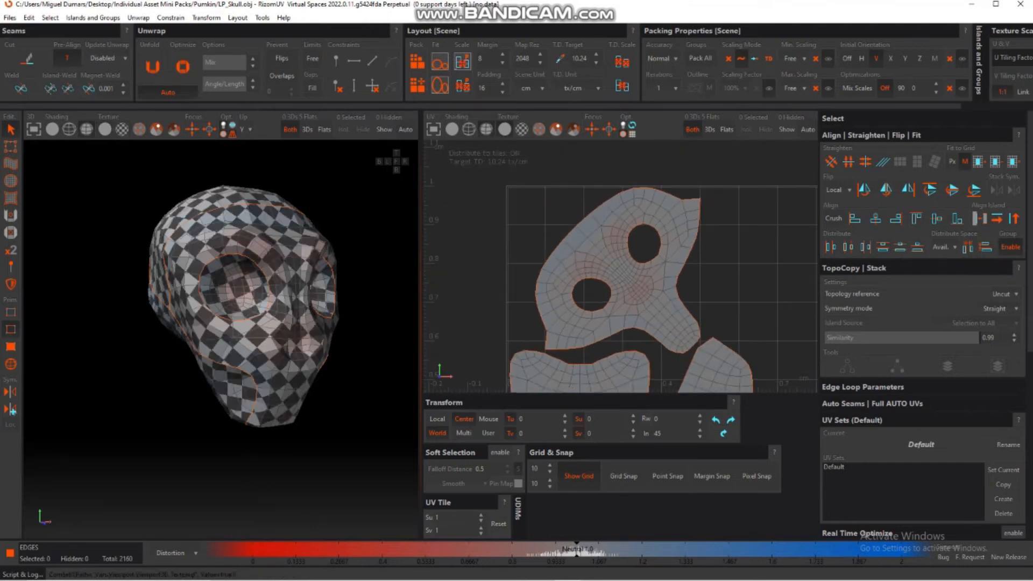
scroll(233, 162, down, 2)
mouse_move(233, 226)
alt+mouse_down()
mouse_move(210, 258)
mouse_move(145, 216)
mouse_move(215, 263)
mouse_move(236, 242)
alt+mouse_up()
scroll(237, 243, up, 3)
alt+middle_drag(641, 303, 566, 237)
scroll(574, 264, down, 5)
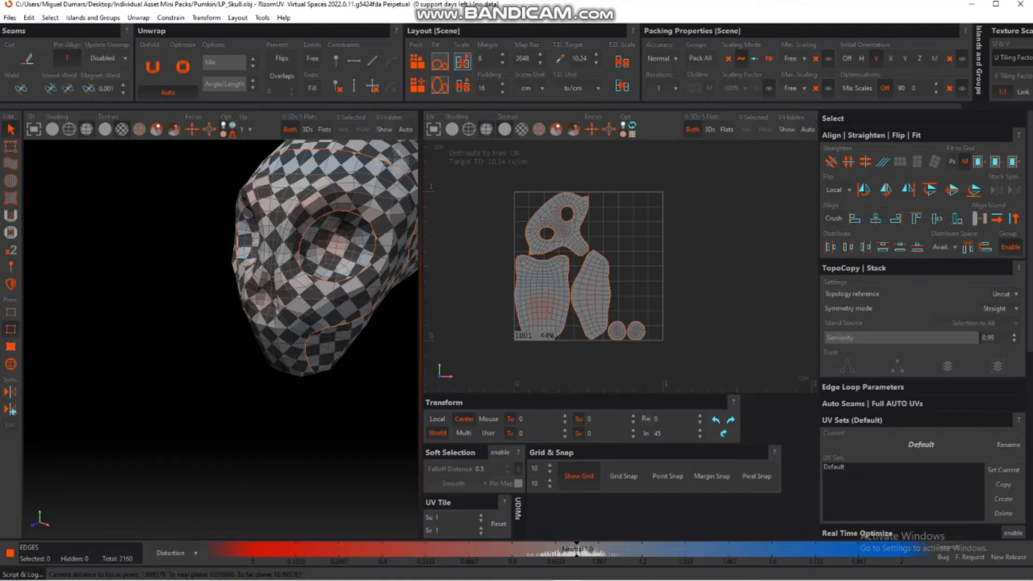
Step: In island mode, select the cranium island and the two eye-socket islands and move them out of the UV tile
click(10, 365)
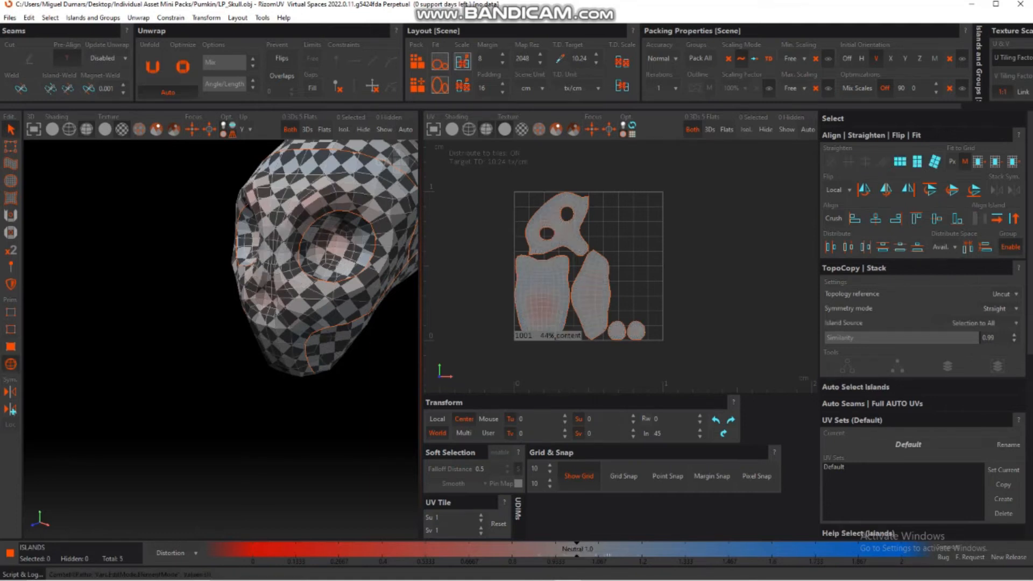
drag(663, 353, 595, 250)
key(w)
key(ctrl+z)
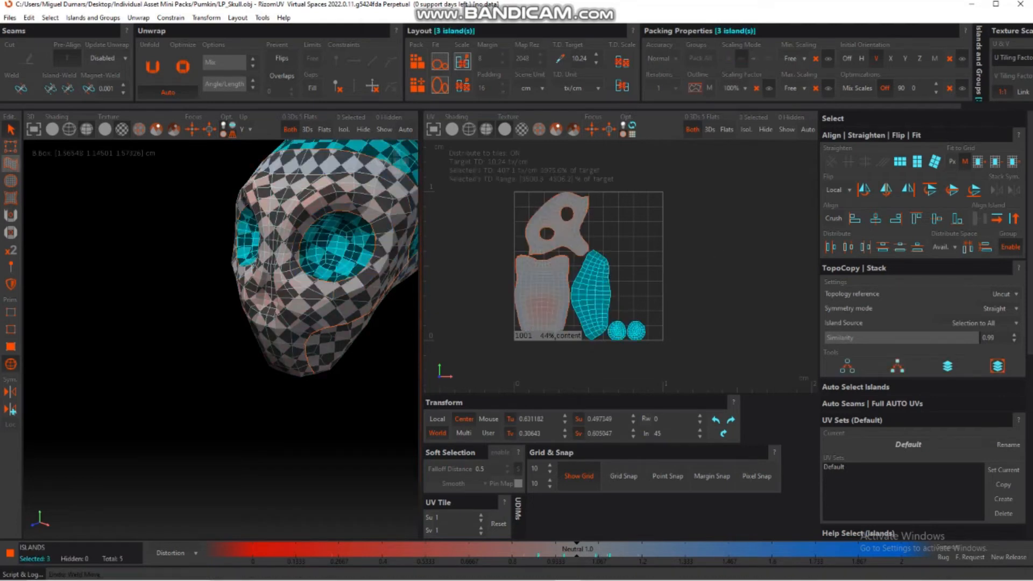
click(11, 146)
drag(661, 234, 780, 225)
Step: Rotate the face island upright, enlarge it and place it across the upper part of the UV tile
click(572, 230)
drag(604, 176, 678, 179)
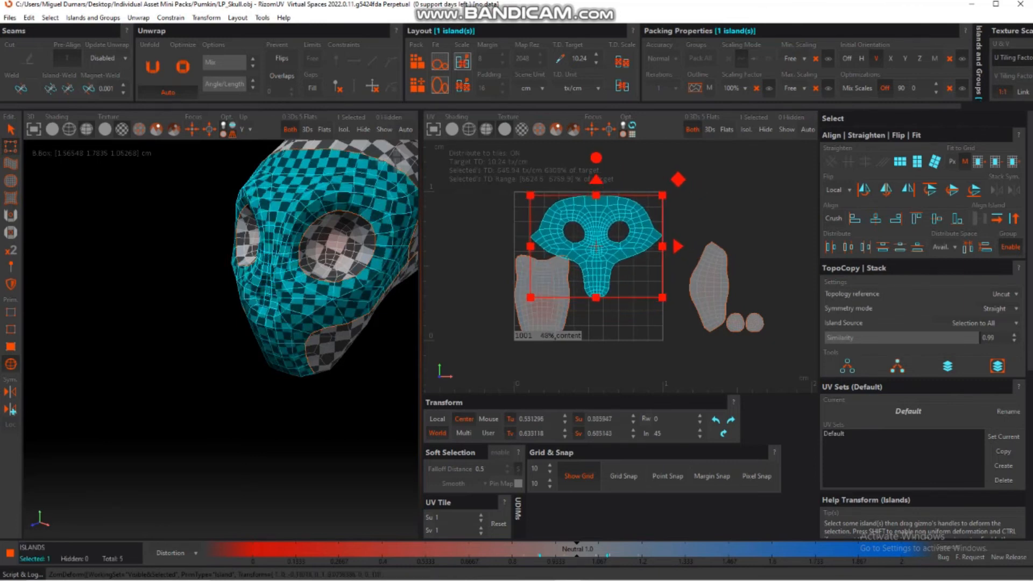
alt+middle_drag(345, 258, 322, 254)
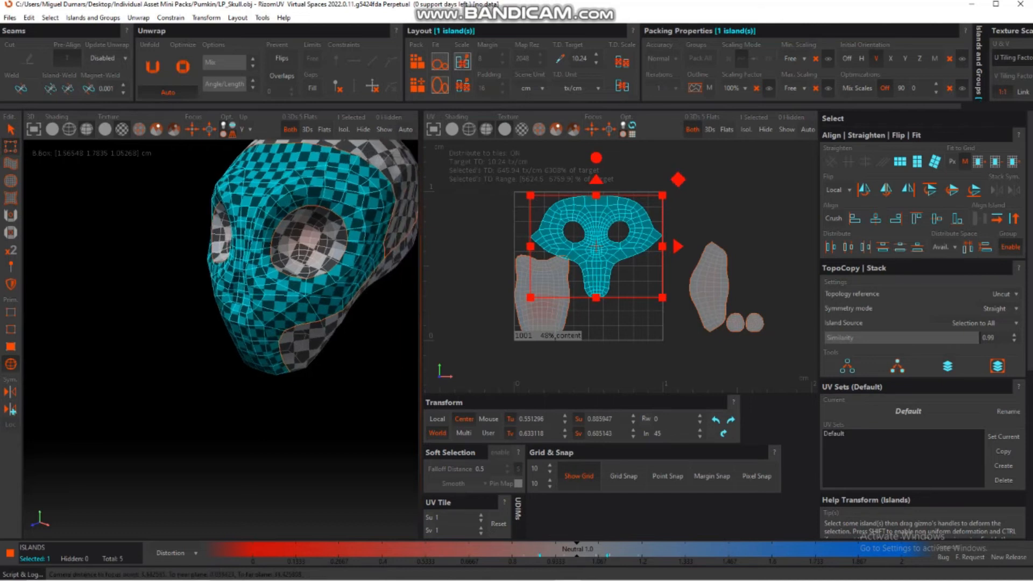
Step: Tilt the cranium island, scale it down slightly and fit it into the lower-right corner of the UV tile
click(710, 283)
drag(745, 226, 677, 235)
drag(609, 331, 604, 339)
key(f)
middle_drag(565, 236, 597, 323)
drag(699, 287, 702, 286)
scroll(703, 287, down, 4)
middle_drag(703, 287, 717, 288)
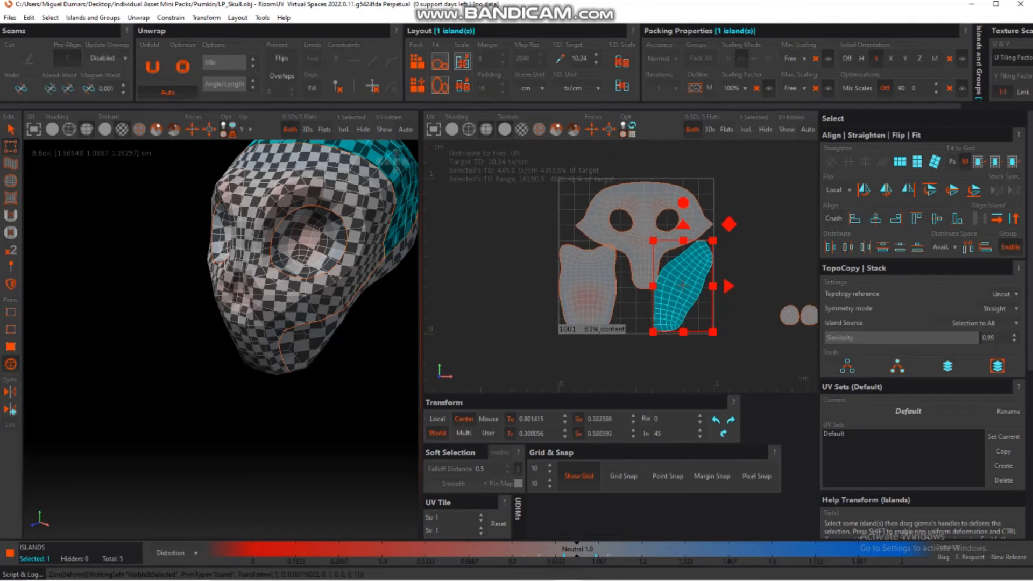
Step: Scale the face island down slightly to leave a gap between it and the two large islands below
click(646, 242)
scroll(645, 242, up, 2)
drag(645, 327, 645, 318)
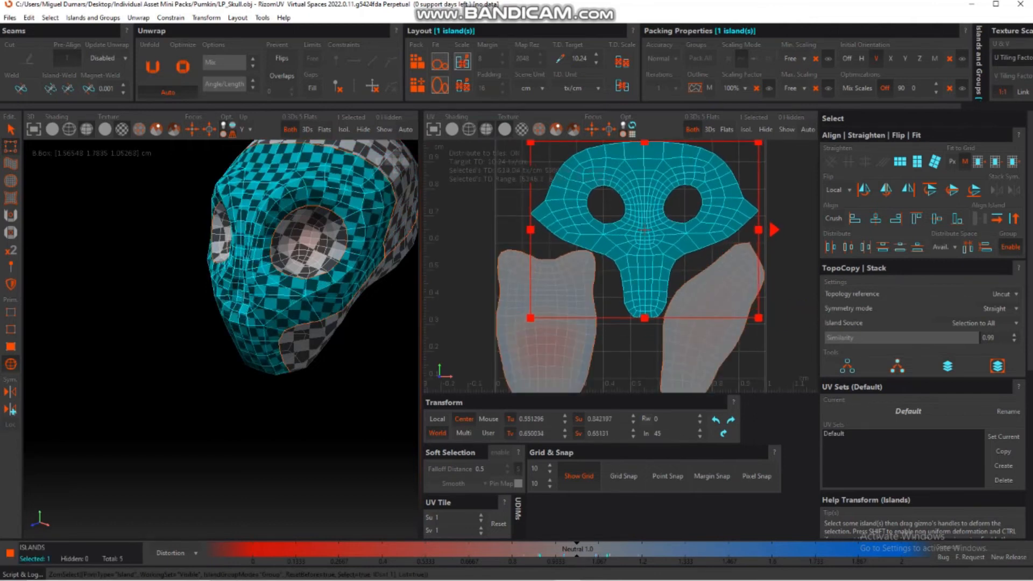
click(691, 262)
Step: Move the two eye-socket islands into the gap between the large islands at the tile's lower edge and enlarge them
scroll(692, 262, down, 4)
middle_drag(691, 262, 645, 254)
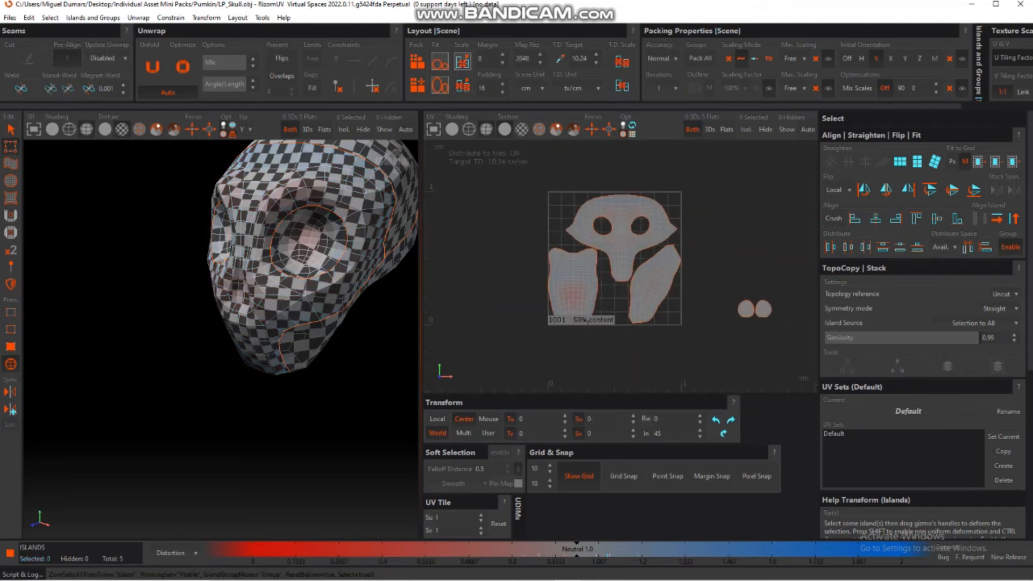
drag(738, 293, 775, 319)
drag(787, 285, 649, 291)
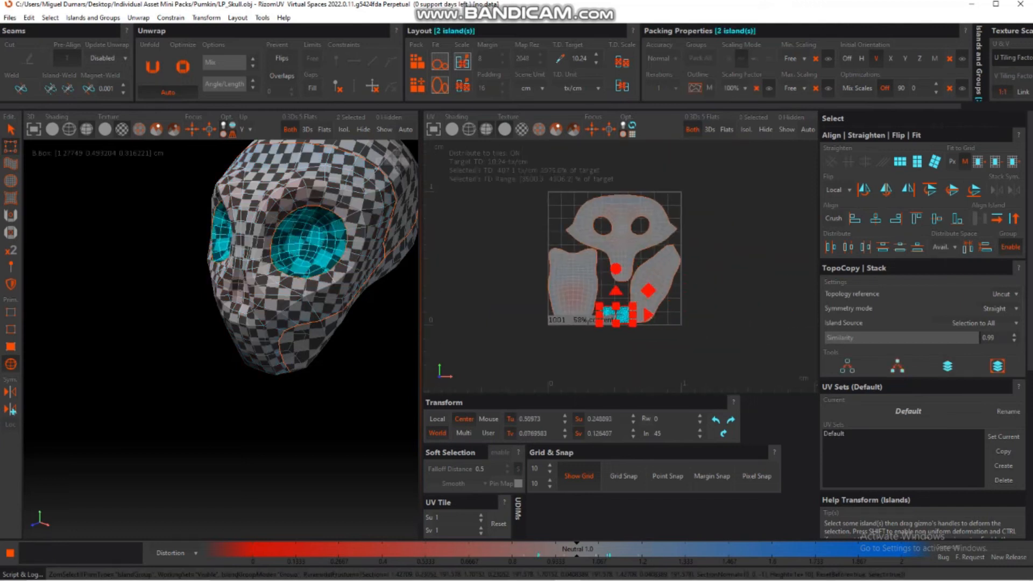
scroll(645, 294, up, 6)
drag(620, 346, 691, 311)
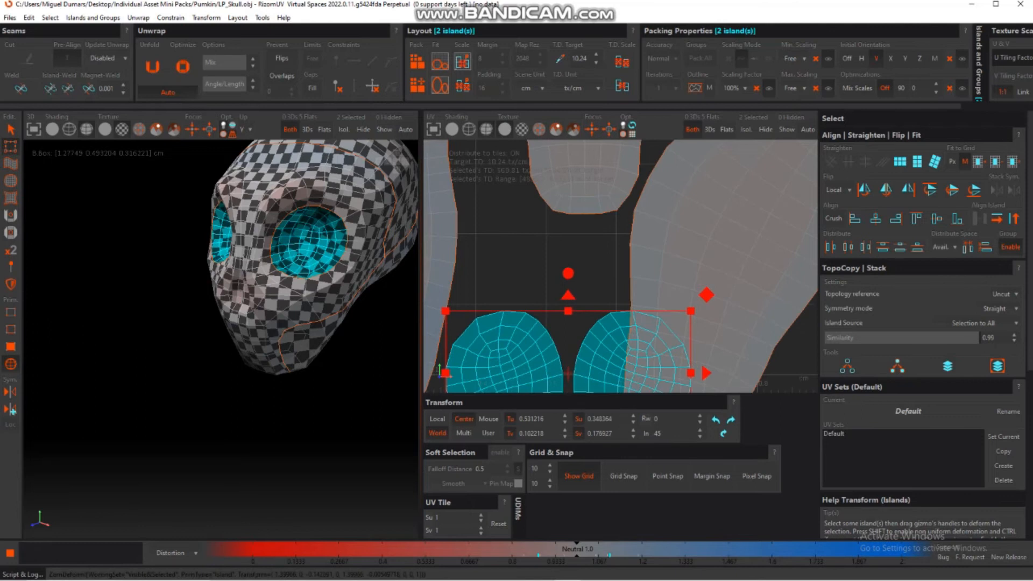
scroll(658, 286, down, 5)
middle_drag(658, 286, 688, 263)
scroll(764, 304, up, 5)
middle_drag(689, 305, 801, 304)
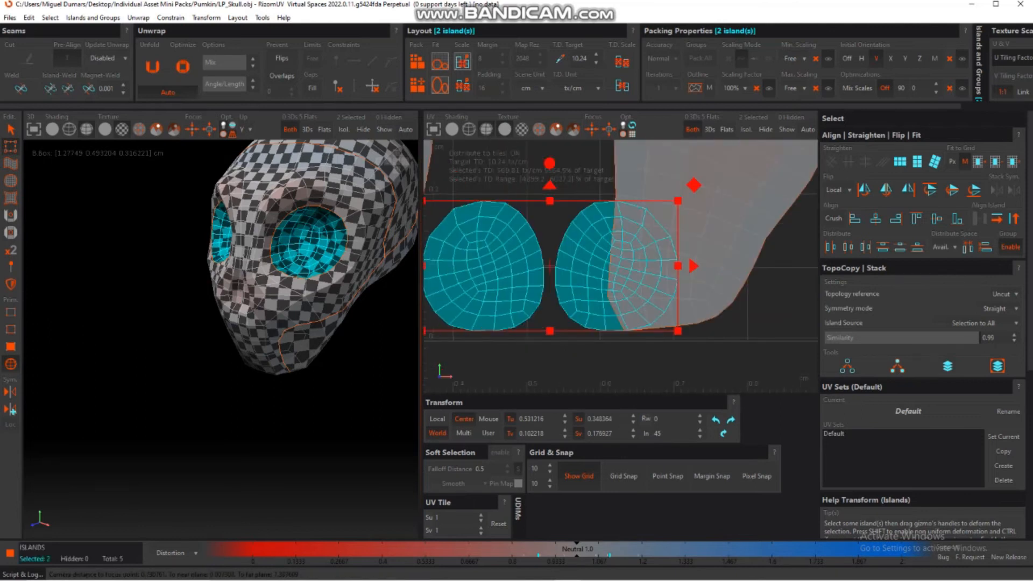
scroll(753, 291, down, 3)
click(672, 355)
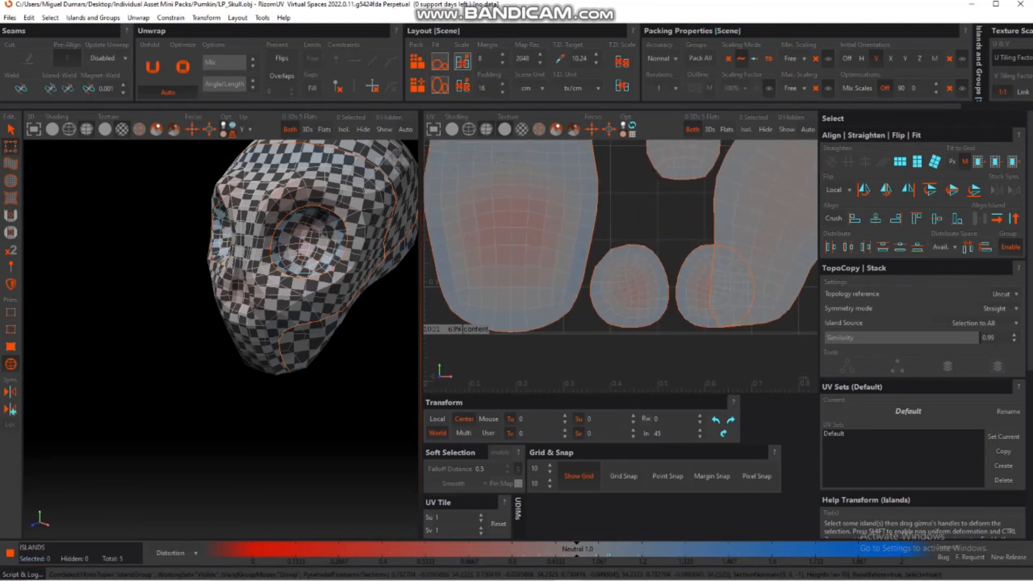
Step: Stagger the eye-socket islands, placing one beneath the face island's tip and the other beside the lower-left island
click(737, 279)
click(694, 285)
drag(715, 286, 685, 209)
click(630, 286)
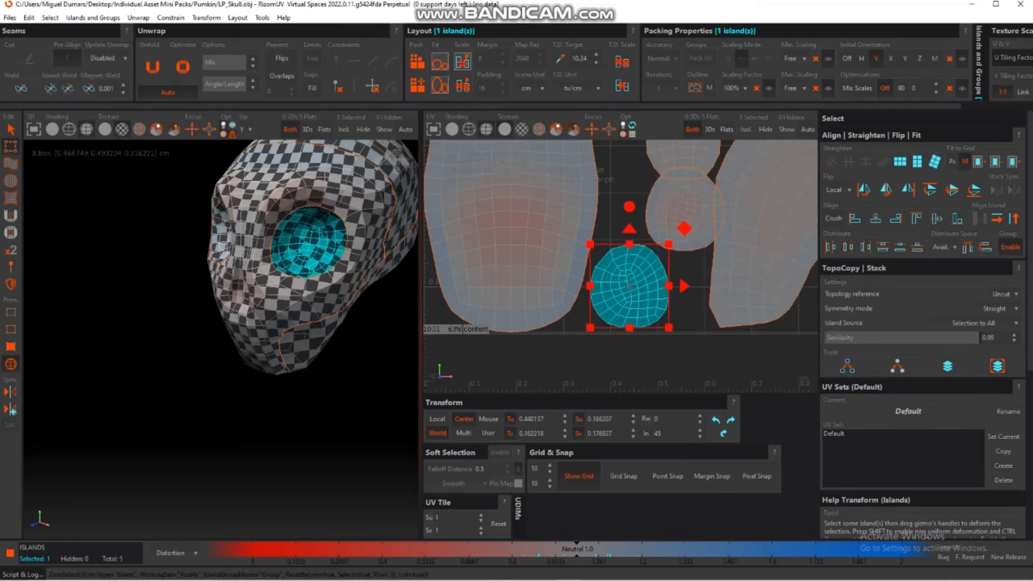
click(685, 210)
drag(740, 151, 735, 156)
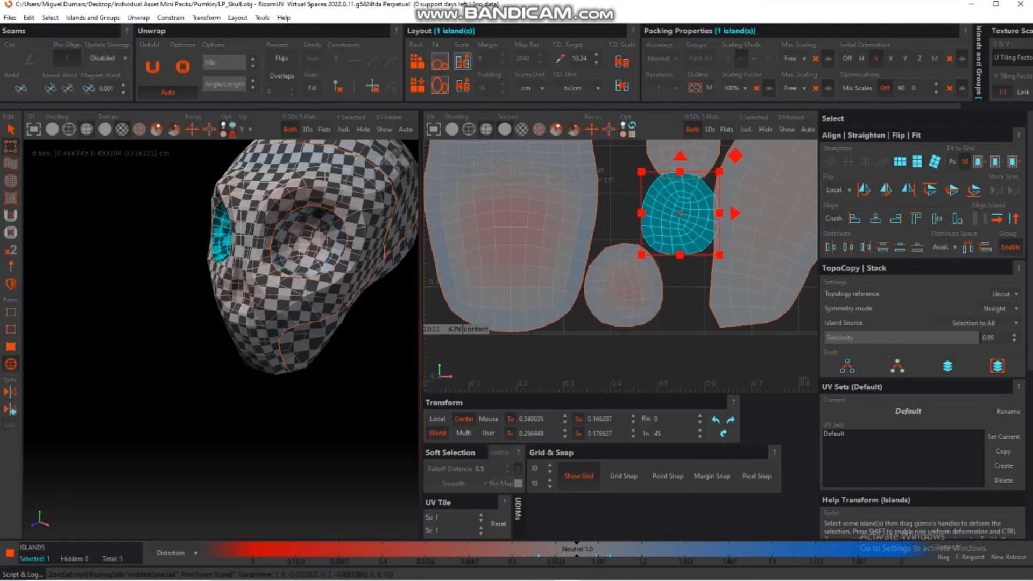
Step: Scale both eye-socket islands down slightly together so they clear the neighbouring islands
click(628, 286)
ctrl+click(679, 211)
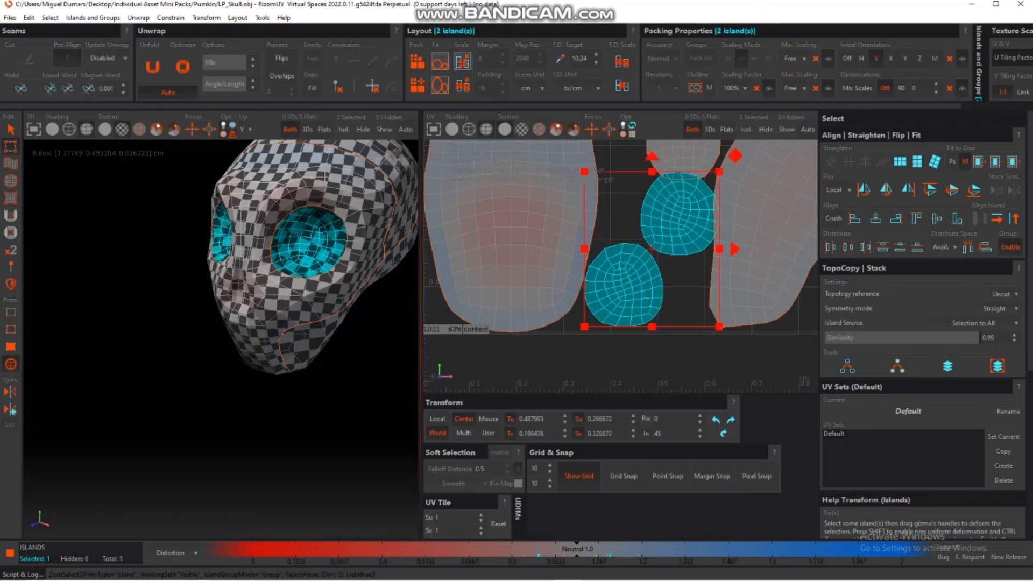
drag(719, 171, 711, 181)
click(681, 299)
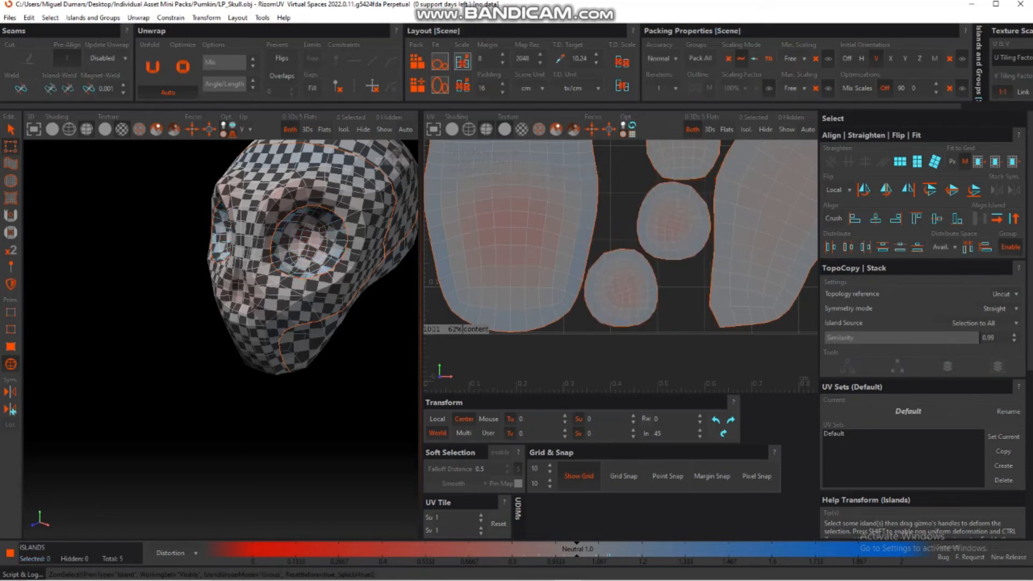
Step: Examine the packed UV layout and the checker pattern on the skull from several angles for stretching and scale
scroll(682, 299, down, 5)
middle_drag(681, 299, 687, 320)
scroll(727, 269, up, 1)
scroll(345, 275, down, 3)
alt+drag(323, 275, 294, 328)
scroll(257, 262, up, 3)
alt+middle_drag(269, 258, 267, 320)
scroll(237, 264, up, 4)
alt+drag(301, 301, 232, 258)
alt+middle_drag(301, 274, 231, 261)
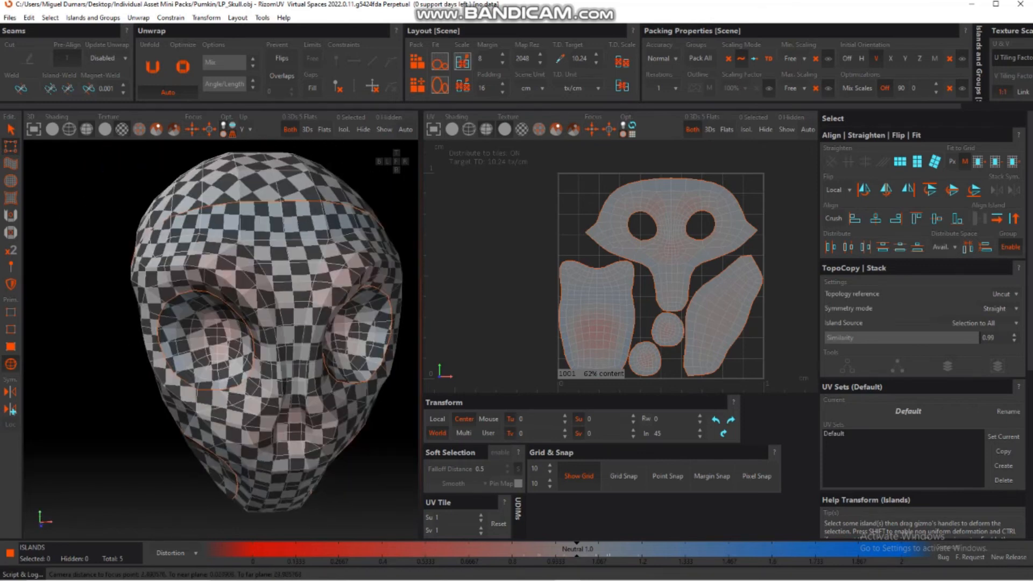
scroll(323, 366, down, 3)
alt+drag(301, 323, 297, 281)
scroll(269, 350, up, 2)
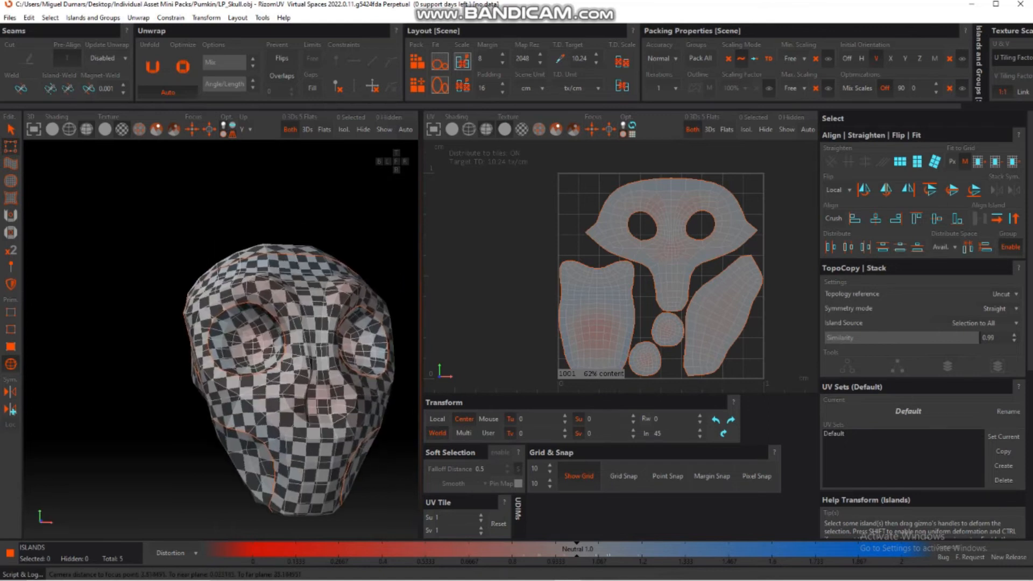
scroll(312, 347, up, 2)
scroll(323, 353, down, 5)
alt+drag(258, 344, 209, 301)
scroll(291, 285, up, 2)
alt+drag(291, 285, 293, 318)
scroll(253, 288, down, 3)
scroll(301, 323, up, 2)
alt+middle_drag(293, 318, 320, 326)
Step: Save the unwrapped skull with its new UVs to the existing LP_Skull.obj file
key(ctrl+s)
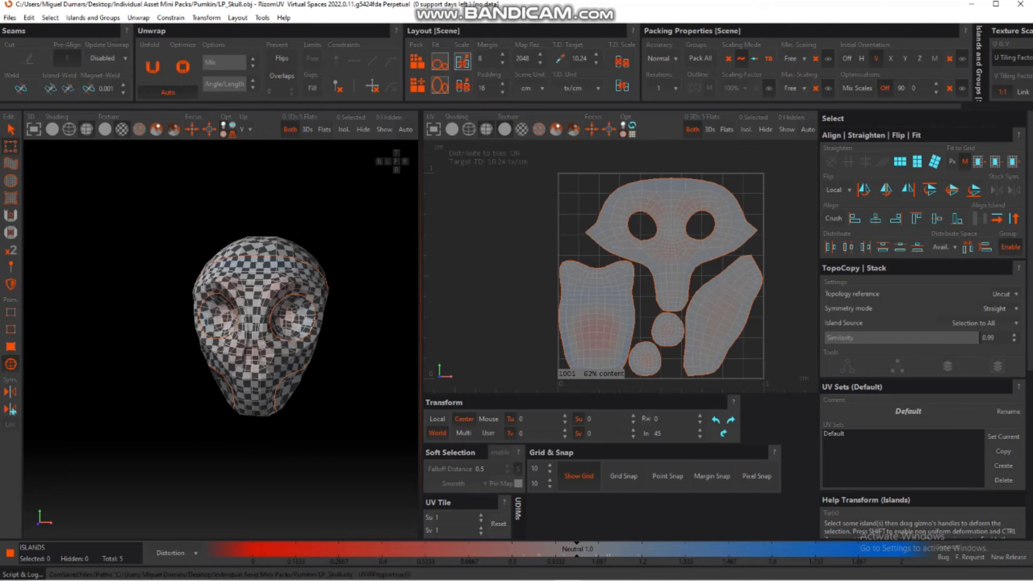
scroll(258, 330, up, 1)
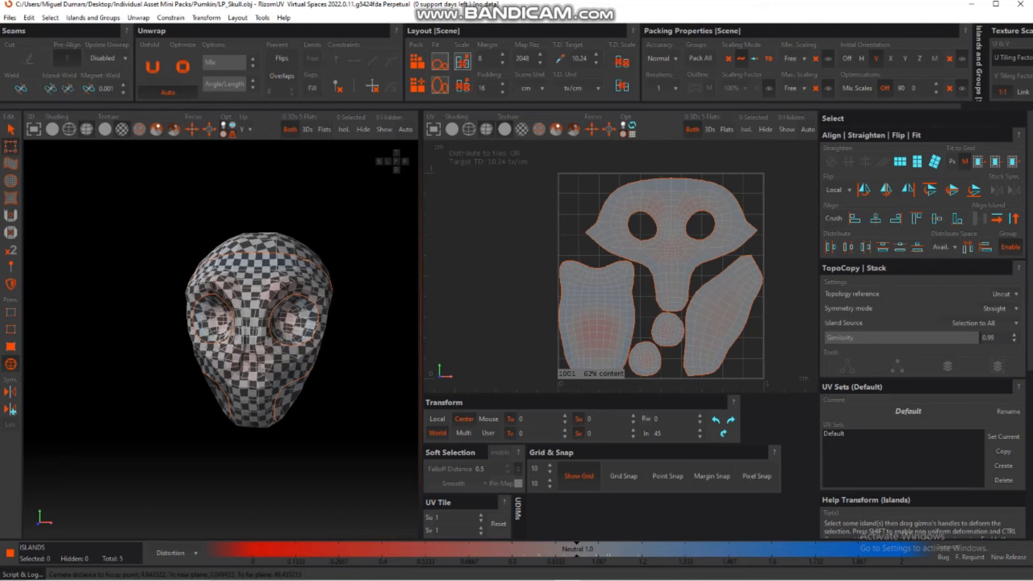
click(9, 17)
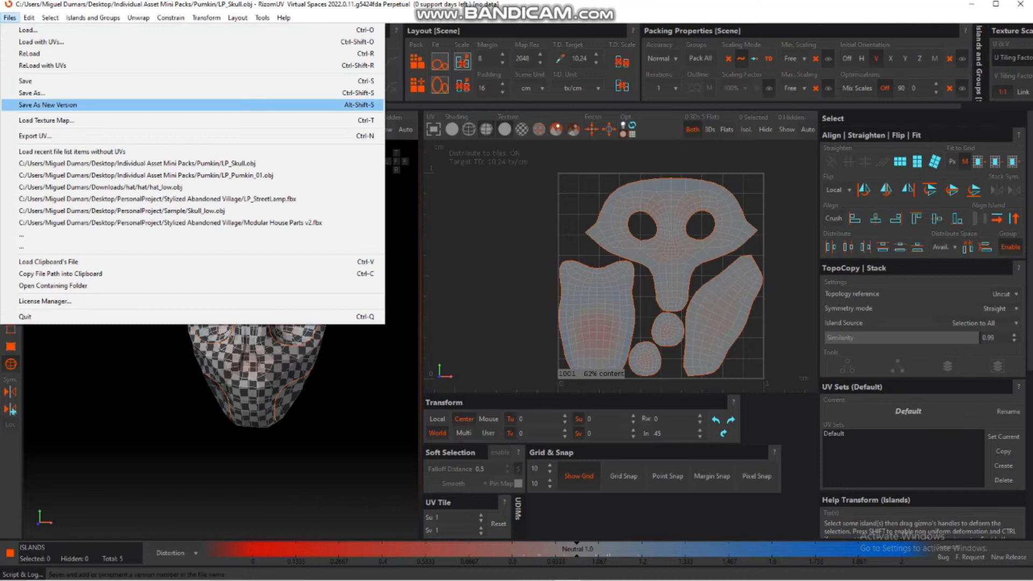
click(26, 81)
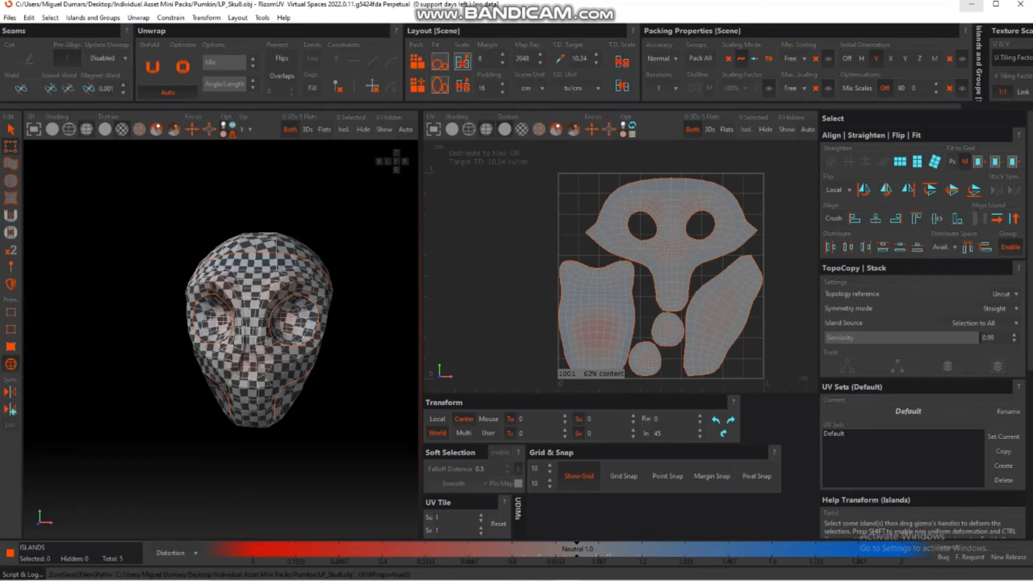
Step: Minimize RizomUV, find Substance Painter through the Windows search and launch it
click(971, 5)
key(super)
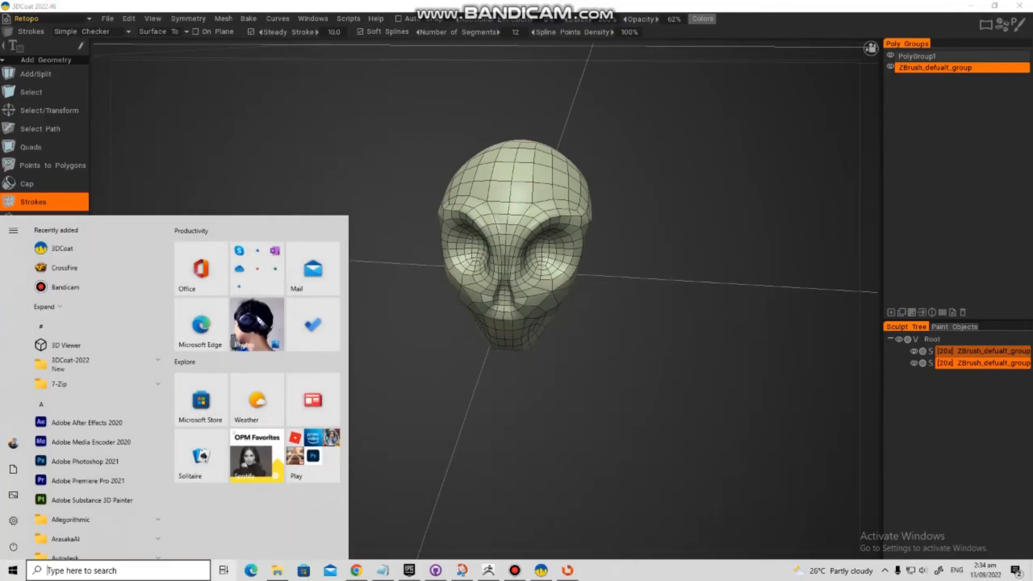
text(s)
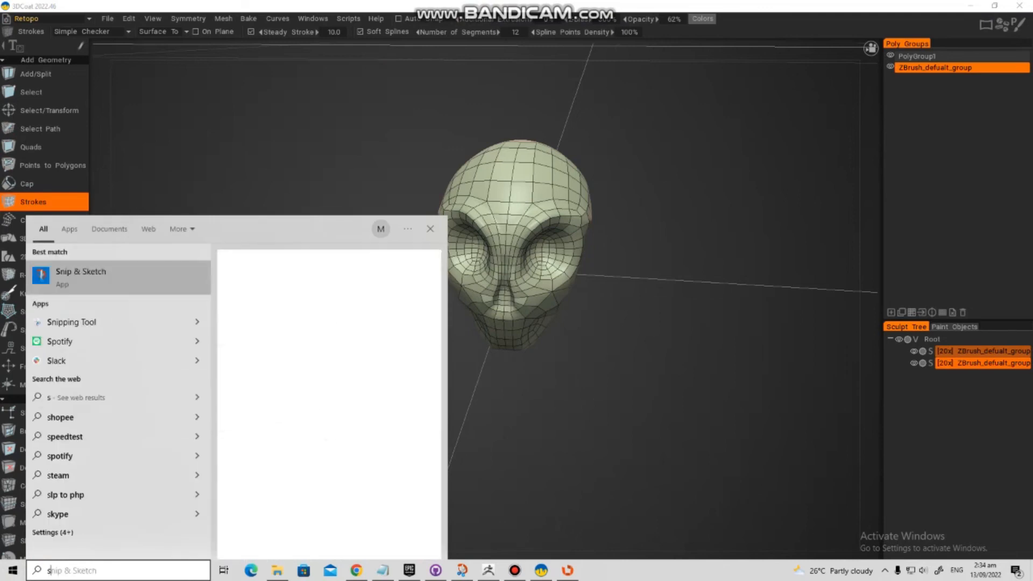
text(ubs)
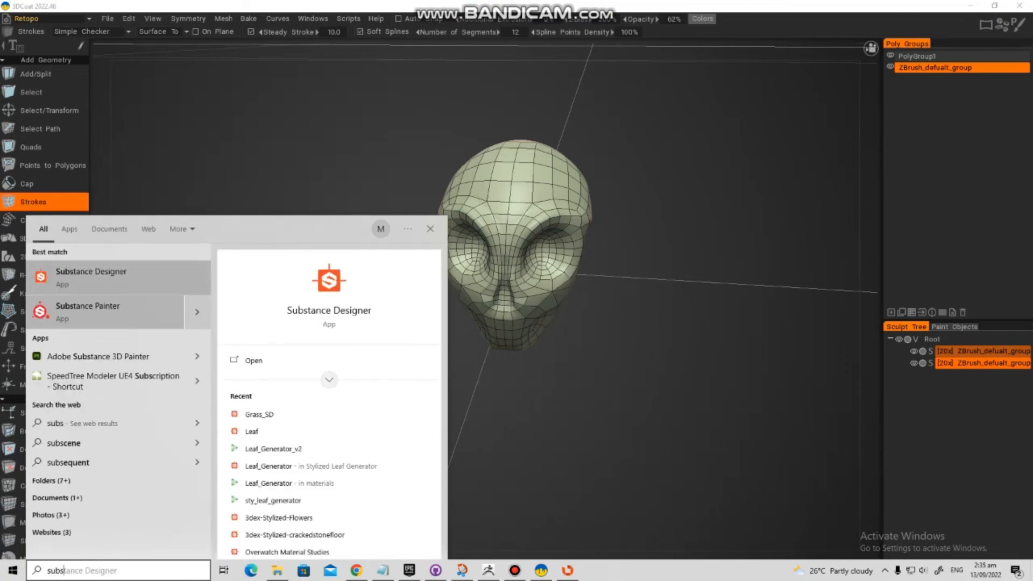
key(Return)
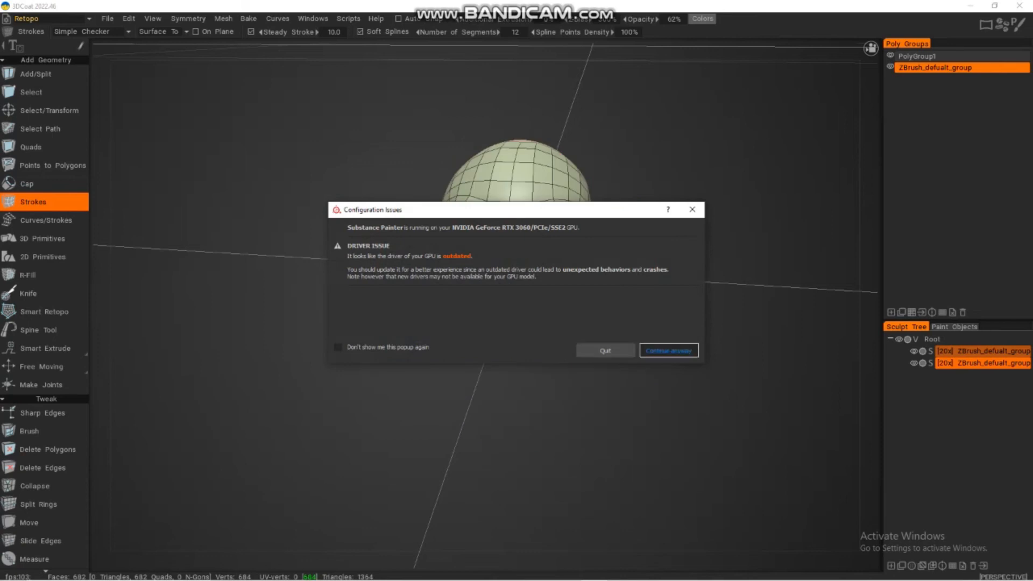
Step: Continue past the graphics driver warning and move the Substance Painter window fully into view
click(669, 350)
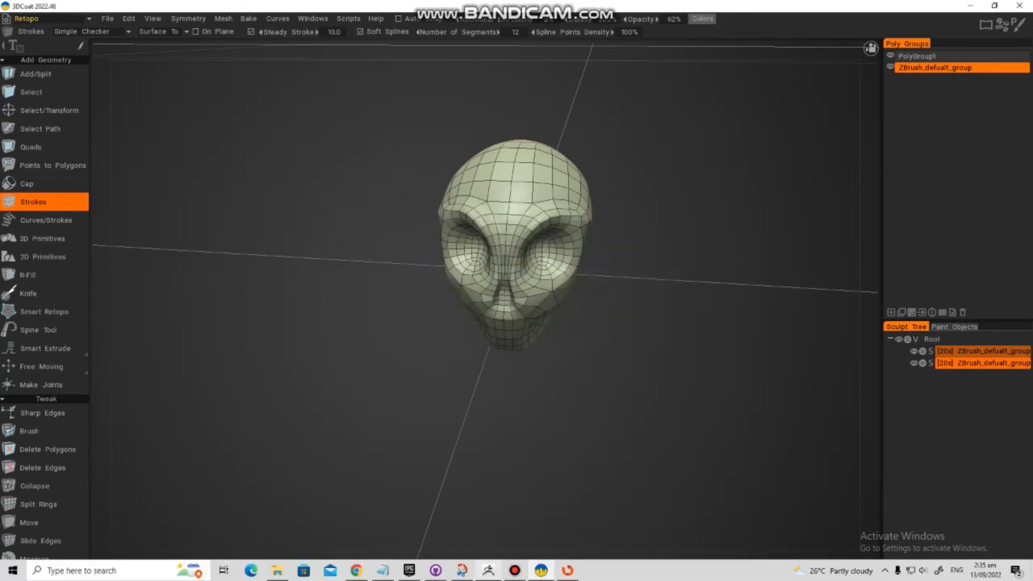
mouse_move(567, 570)
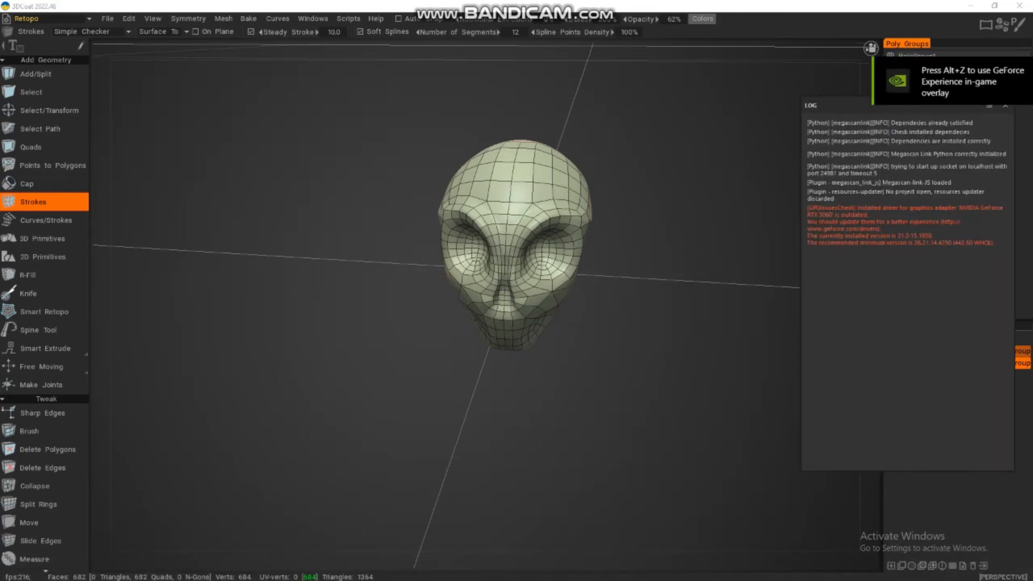
mouse_move(1, 279)
mouse_down()
mouse_move(201, 267)
mouse_move(330, 121)
mouse_up()
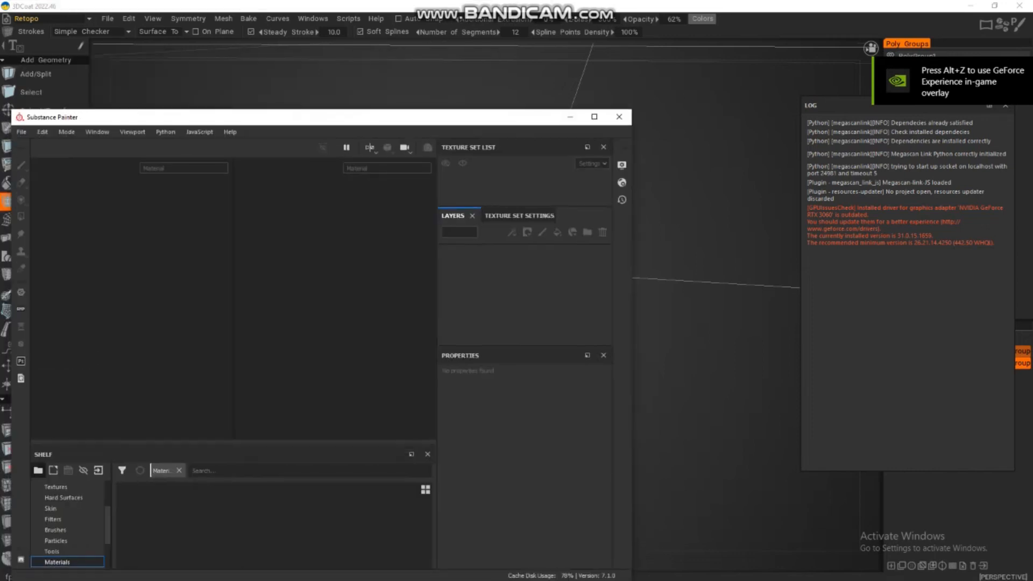
Step: Maximize the window and create a new project from LP_Skull with the SMM_SoMuchUE4 template at 2048 resolution and DirectX normals
click(593, 116)
click(10, 19)
click(21, 30)
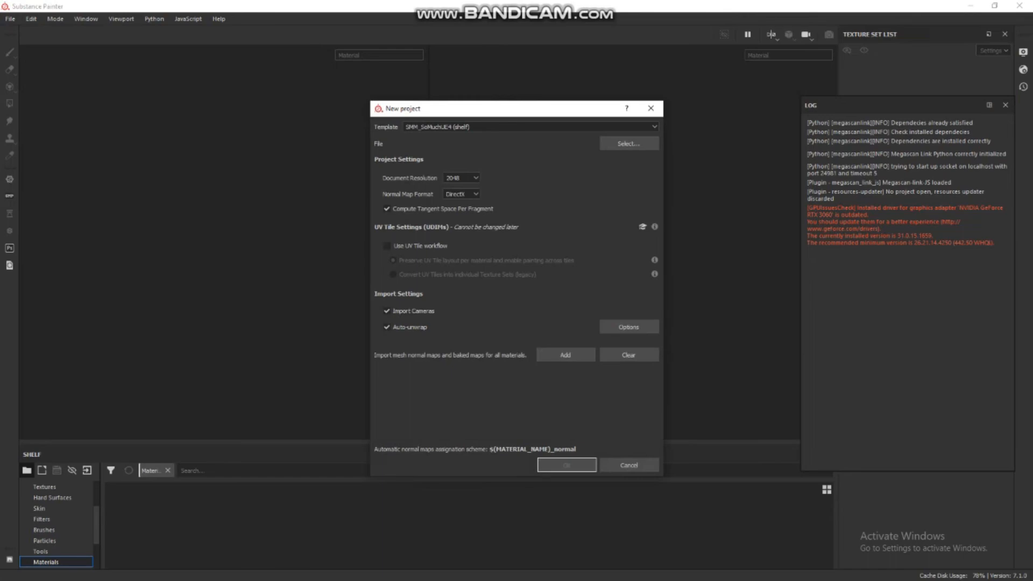
click(629, 143)
click(338, 89)
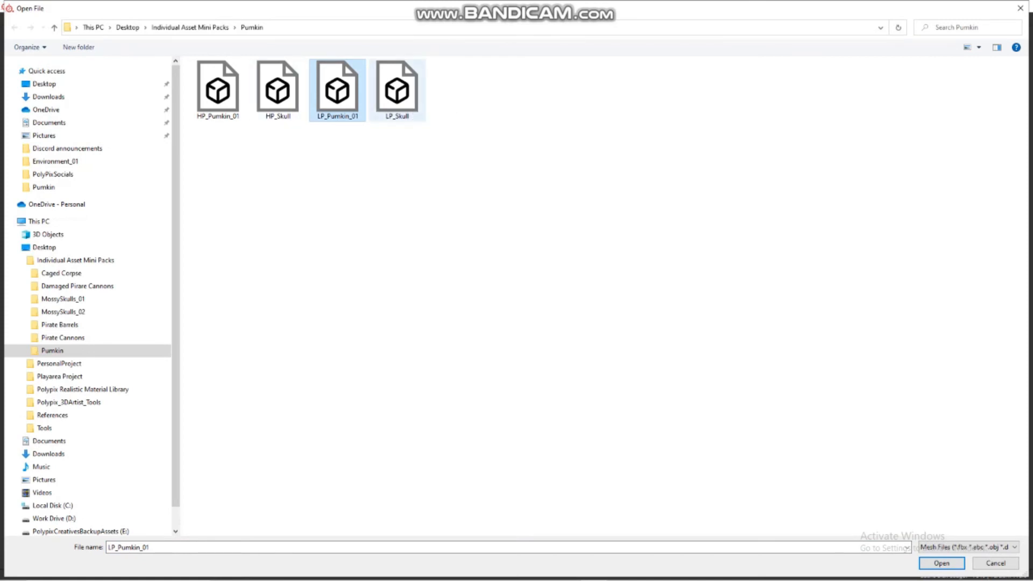
click(397, 92)
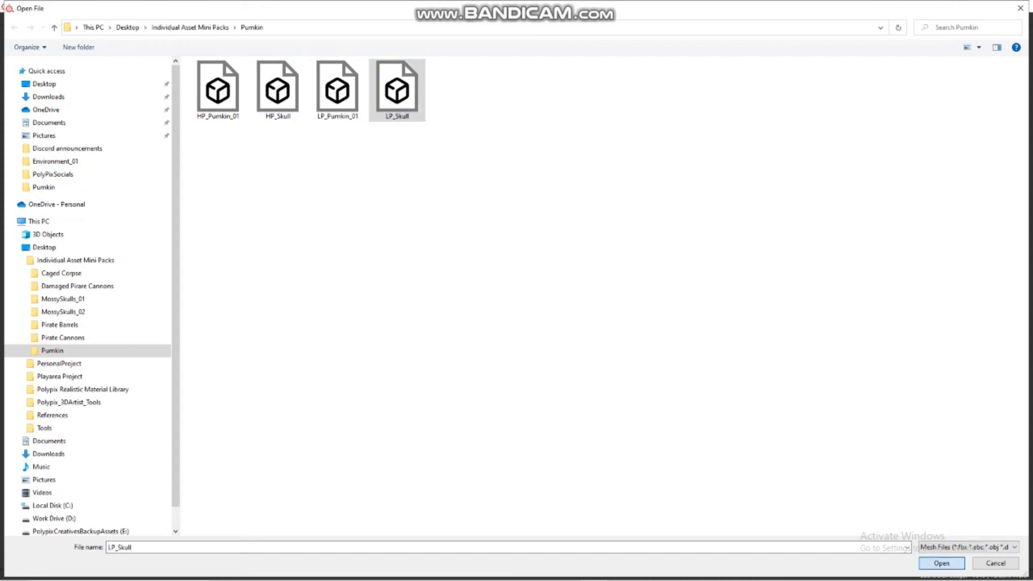
key(Return)
key(Return)
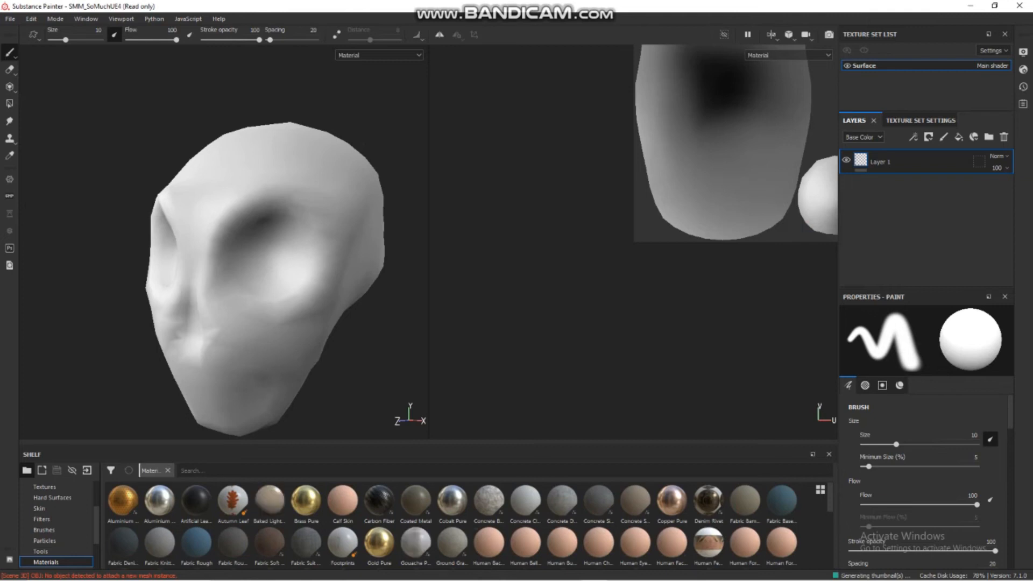
Step: Examine the imported low-poly skull and its full UV layout
scroll(520, 355, down, 6)
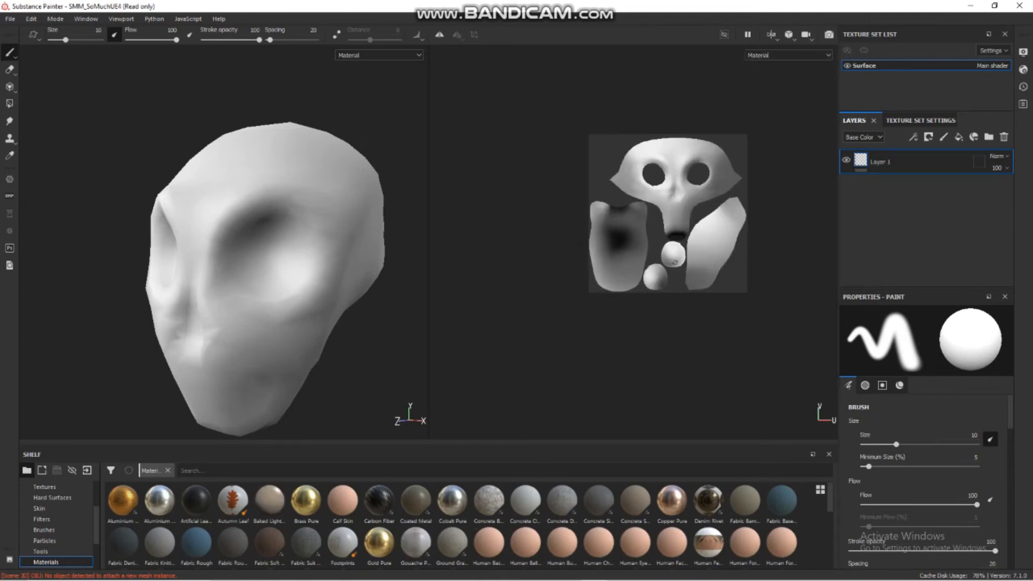
alt+middle_drag(675, 262, 649, 273)
scroll(599, 228, up, 2)
alt+middle_drag(599, 228, 565, 242)
scroll(248, 257, down, 3)
alt+drag(248, 258, 287, 238)
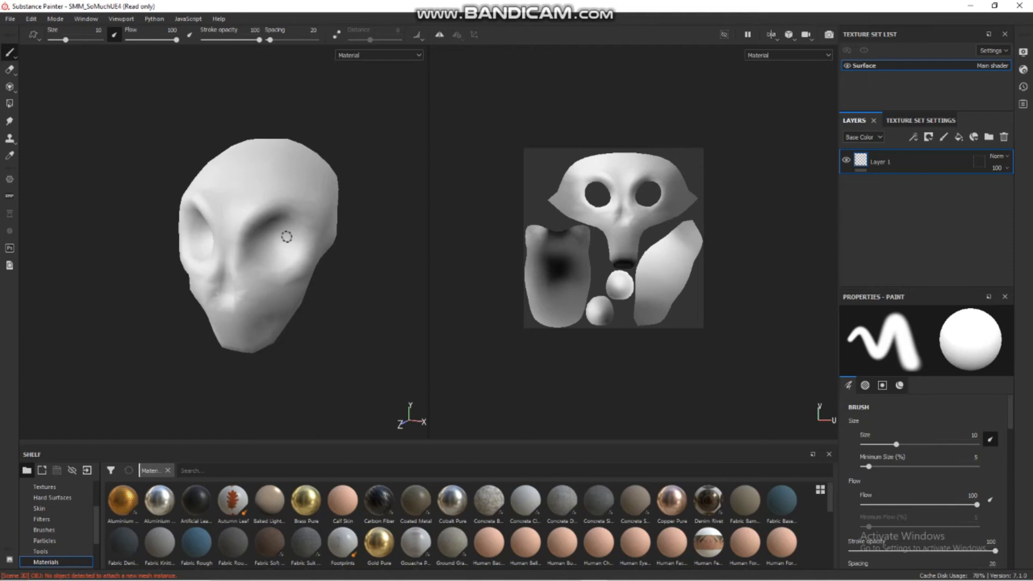
Step: Open the mesh map baking settings for the Surface texture set and load HP_Skull as the high definition mesh
click(921, 121)
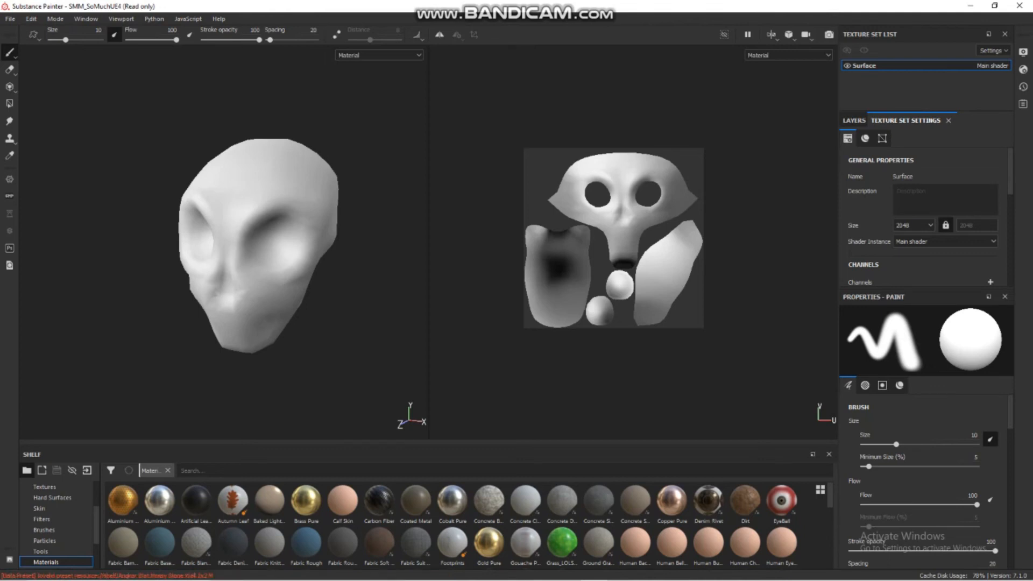
scroll(924, 215, down, 5)
scroll(924, 216, down, 5)
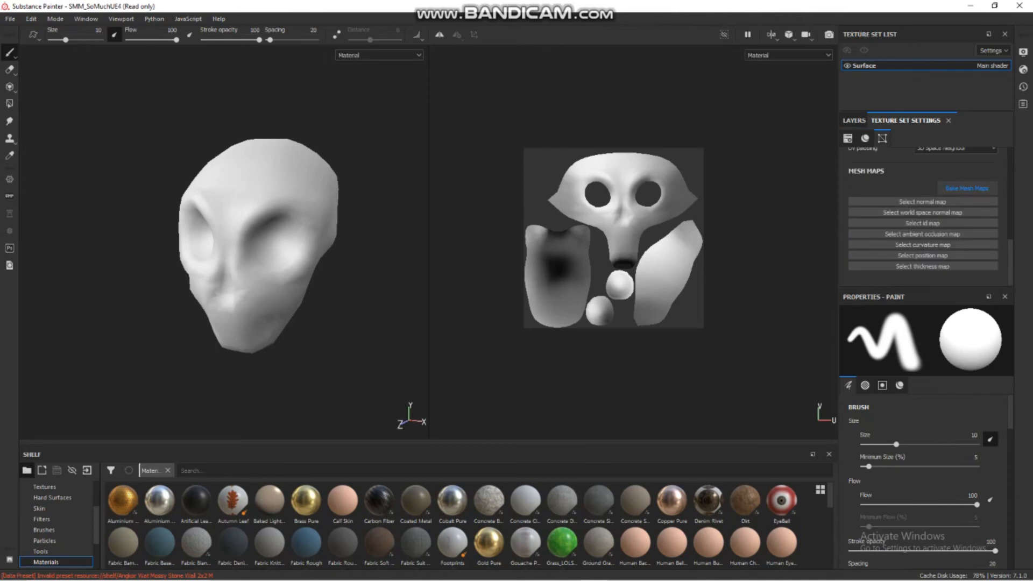
click(967, 188)
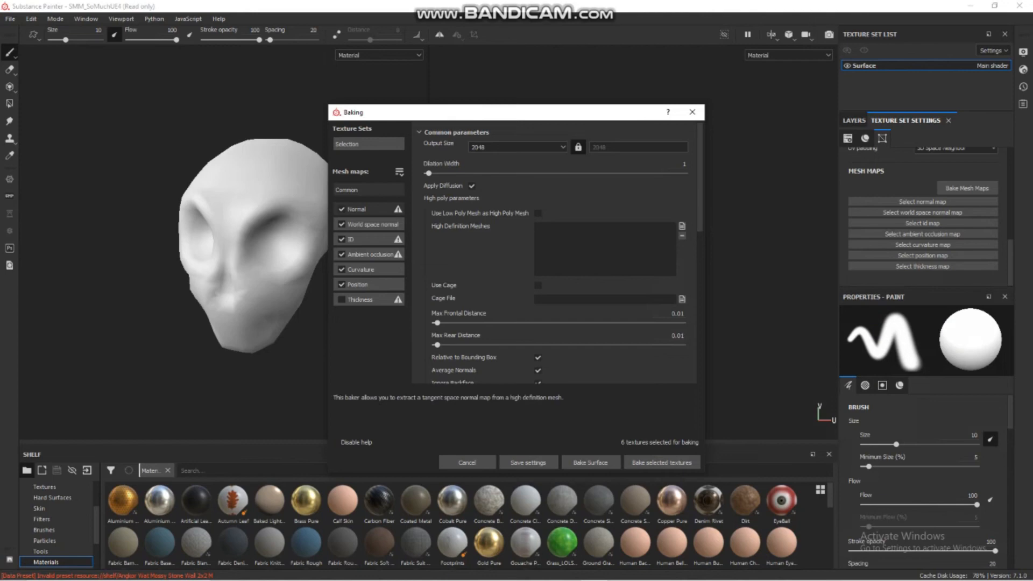
click(682, 226)
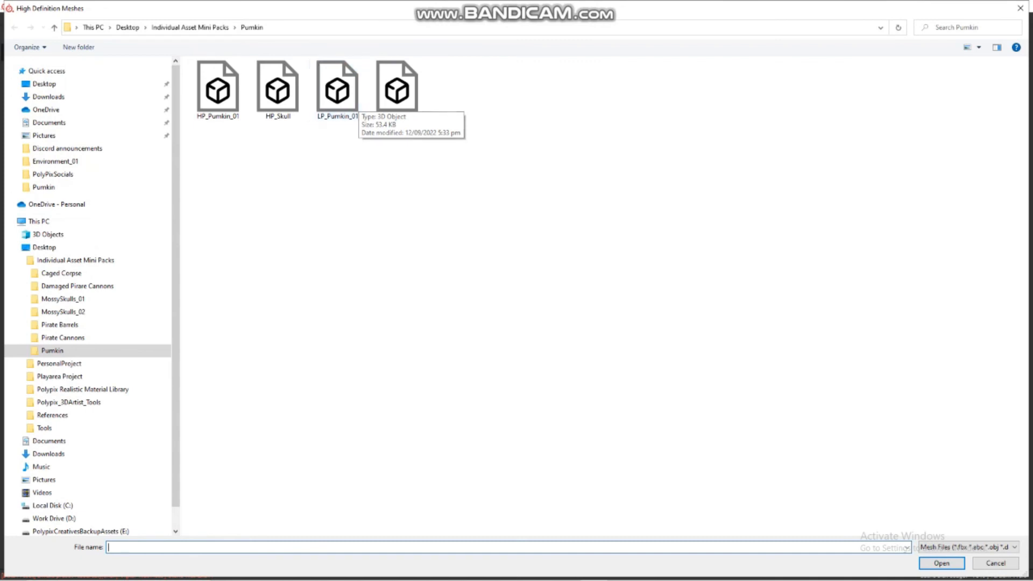
click(337, 91)
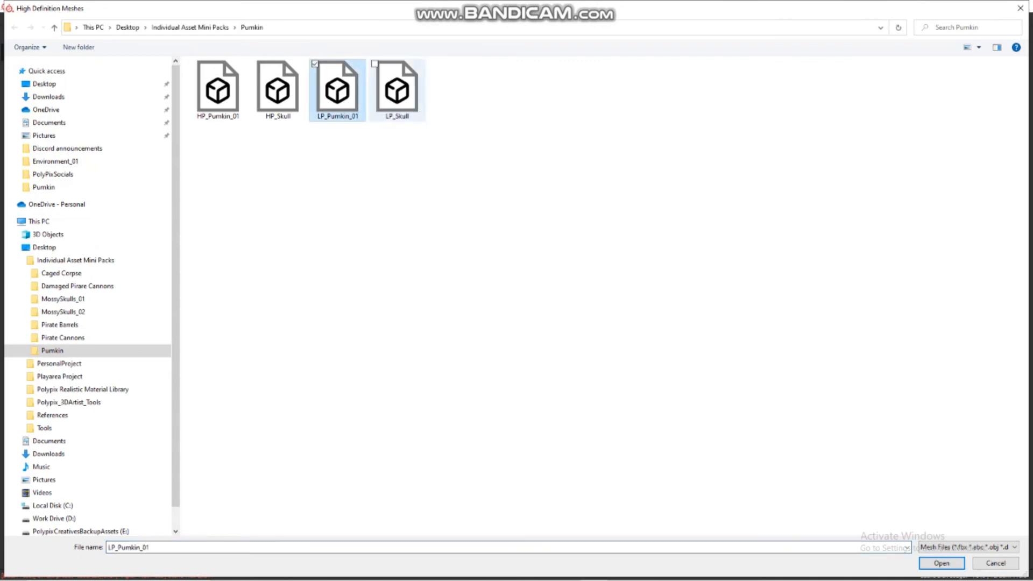
click(397, 90)
click(278, 91)
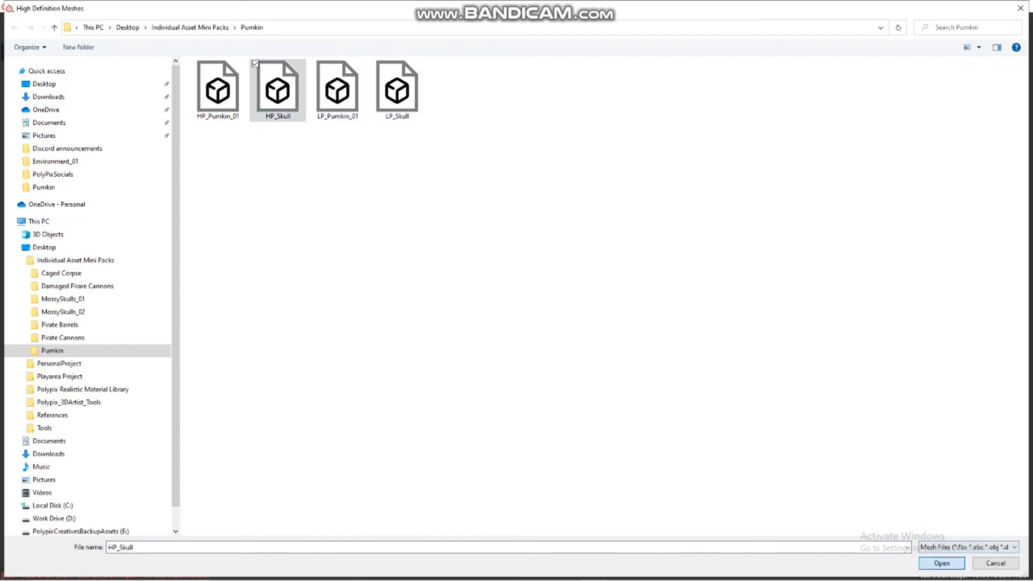
click(942, 563)
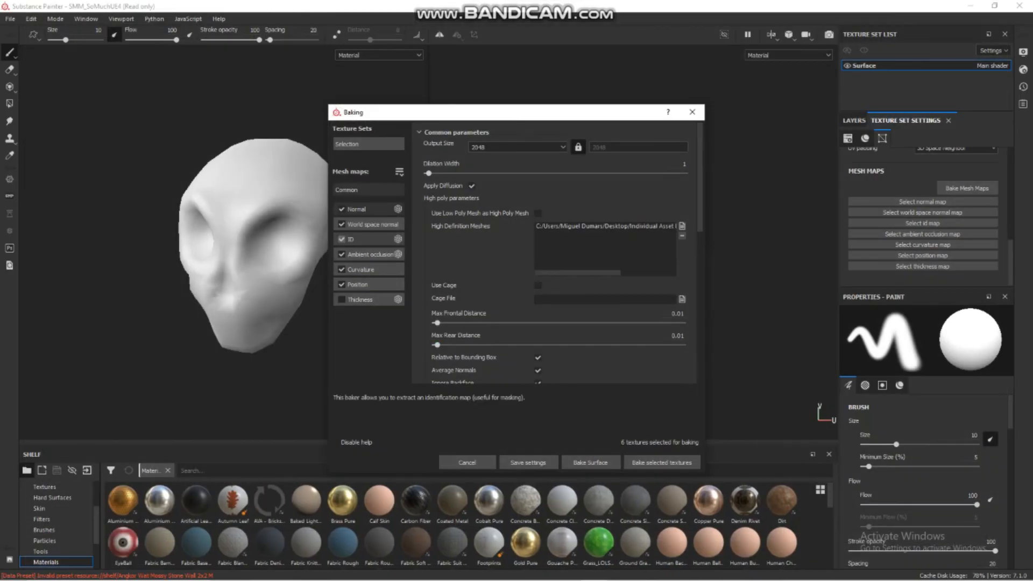
Step: Exclude the ID map and bake the remaining selected mesh maps for Surface
click(342, 239)
click(590, 463)
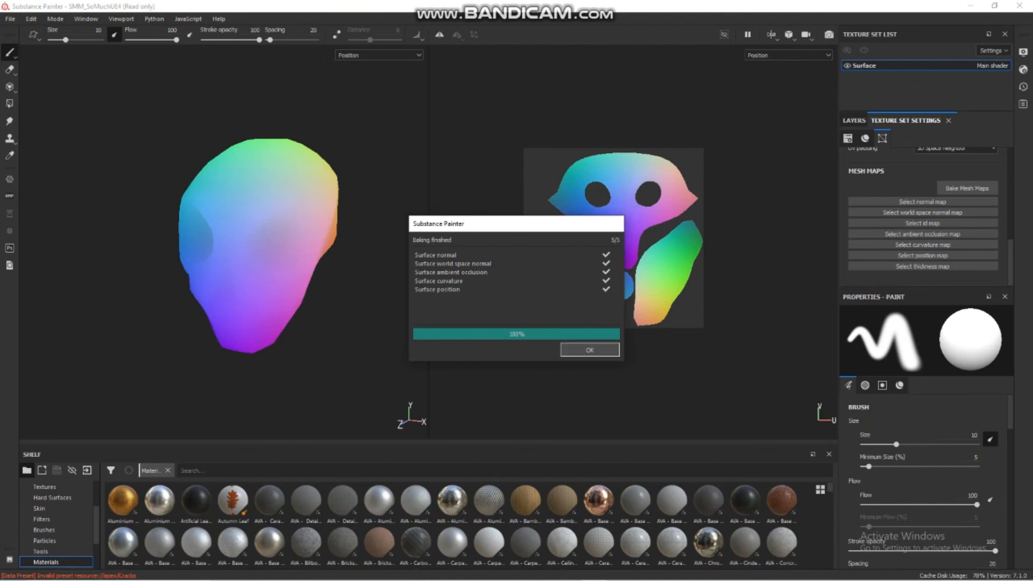
click(589, 350)
Step: Rebake the selected mesh maps with a max frontal distance of 0.063 and a max rear distance of 0.024
alt+drag(376, 223, 403, 219)
alt+drag(259, 225, 334, 230)
mouse_move(334, 230)
shift+right_down()
mouse_move(366, 231)
mouse_move(344, 230)
shift+right_up()
alt+drag(345, 230, 314, 225)
click(967, 187)
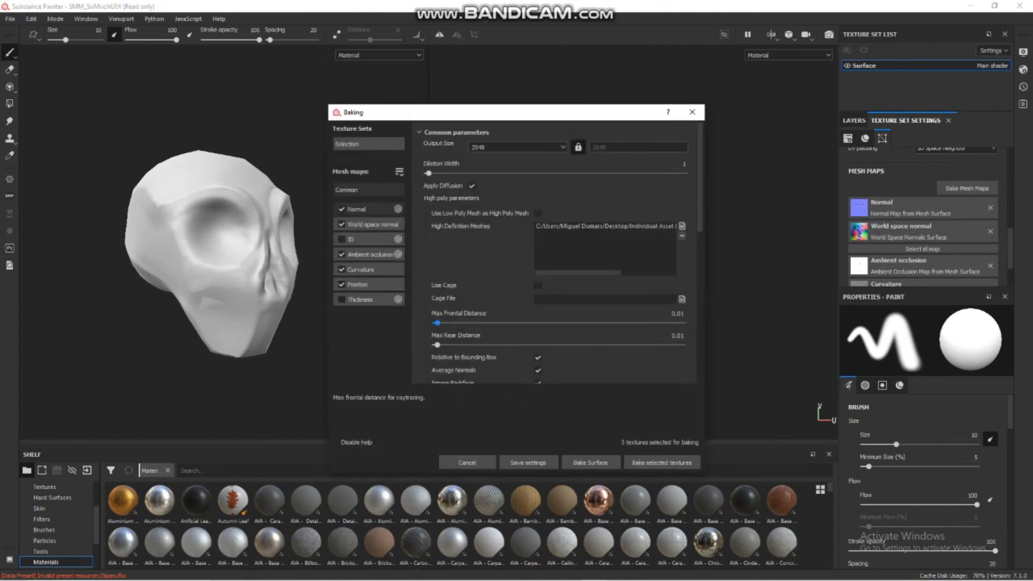
mouse_move(437, 323)
mouse_down()
mouse_move(446, 323)
mouse_move(441, 345)
mouse_move(450, 322)
mouse_up()
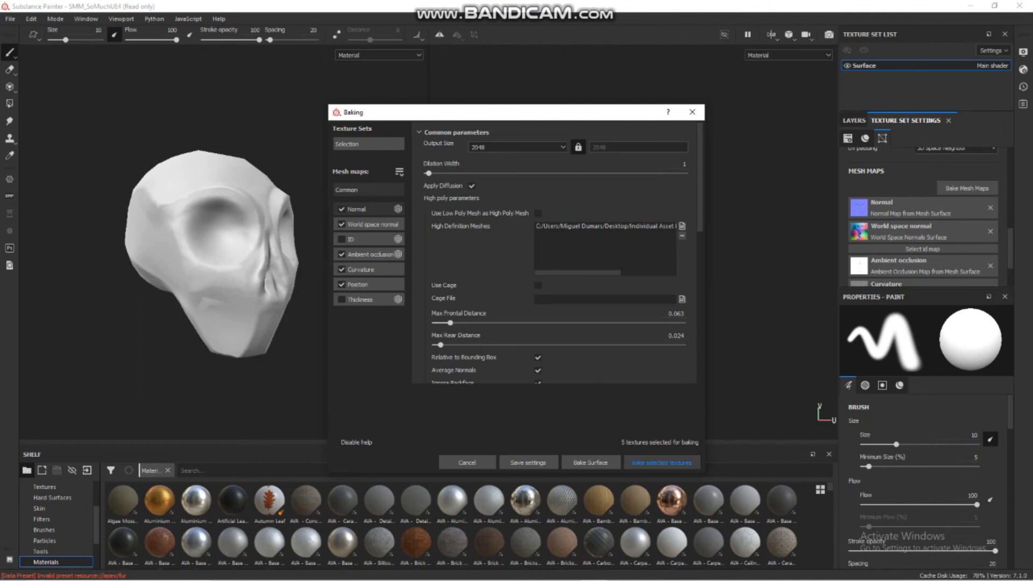
click(661, 462)
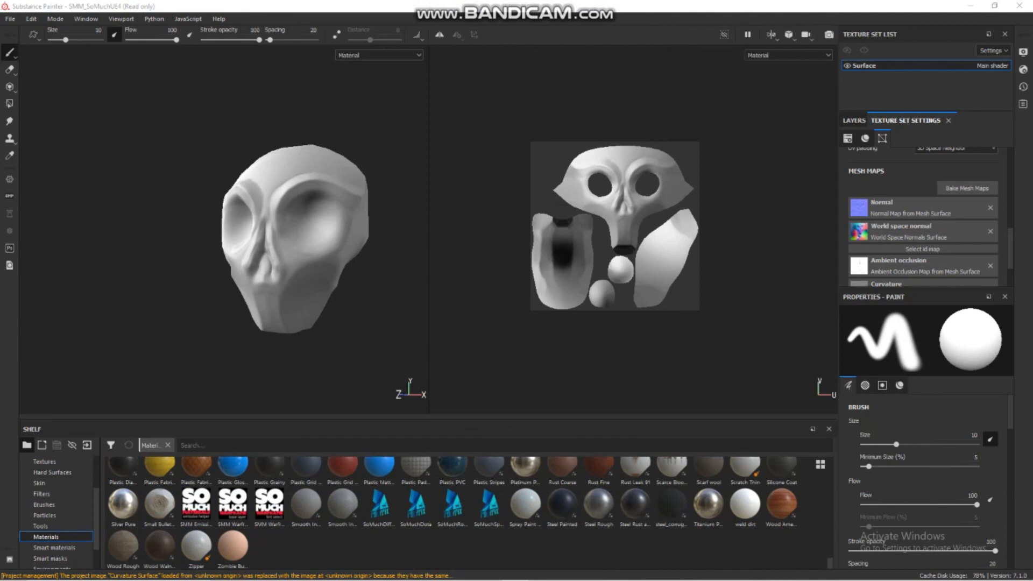
Step: Apply the SoMuchSpecular material from the shelf to the whole skull mesh
mouse_move(282, 244)
alt+mouse_down()
mouse_move(279, 227)
mouse_move(301, 213)
mouse_move(285, 233)
alt+mouse_up()
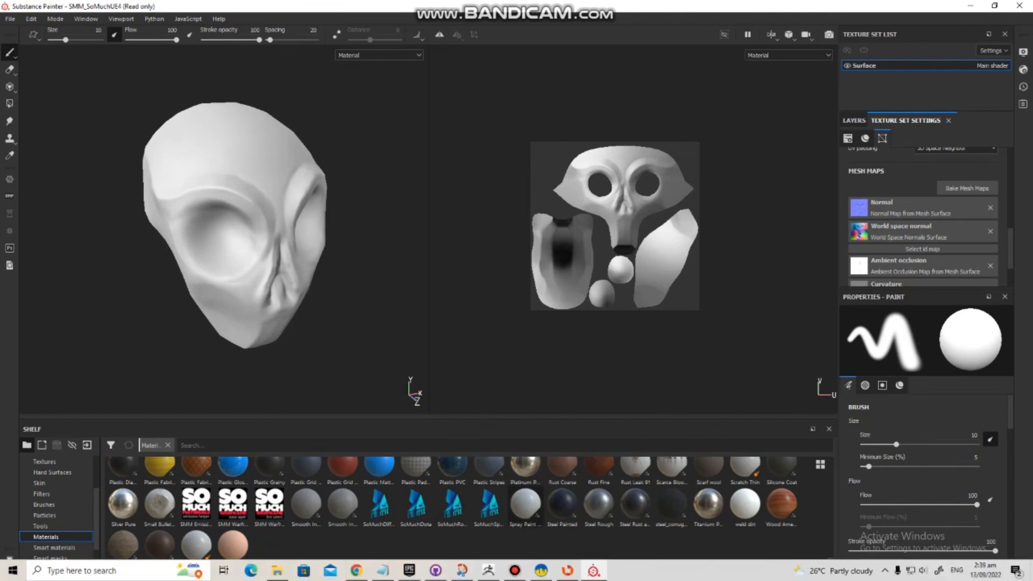
mouse_move(489, 504)
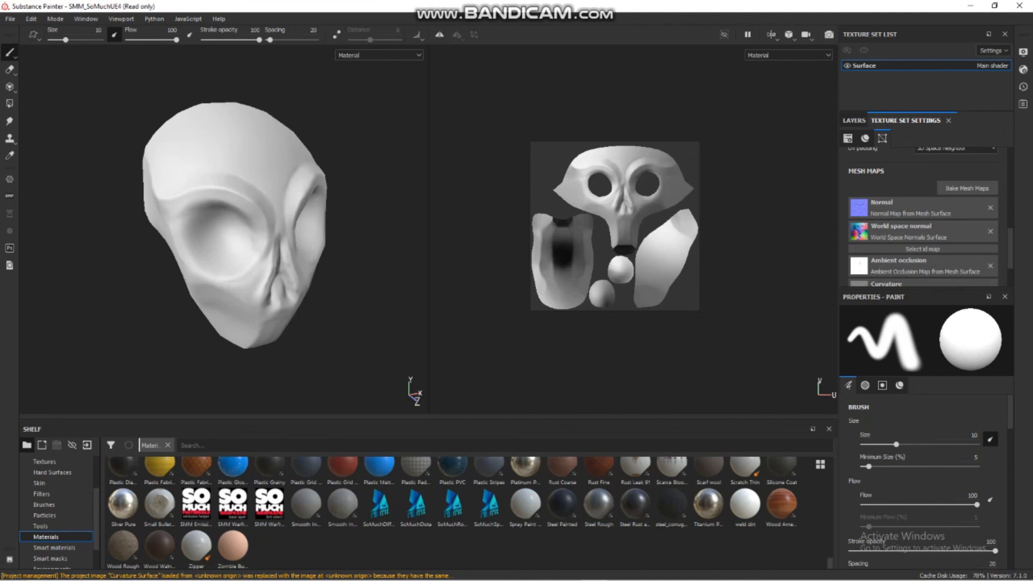
drag(489, 506, 253, 226)
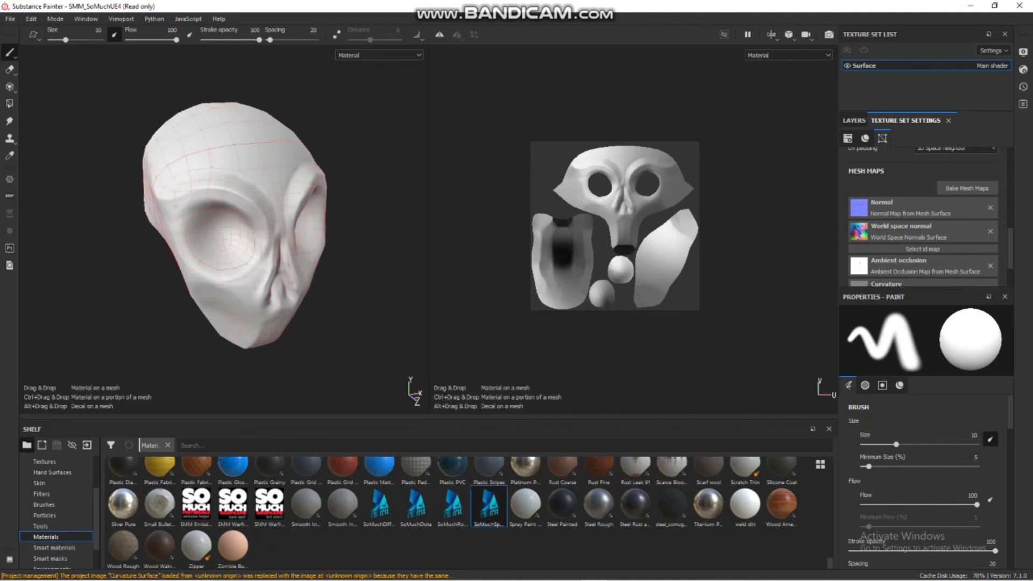
drag(253, 226, 253, 226)
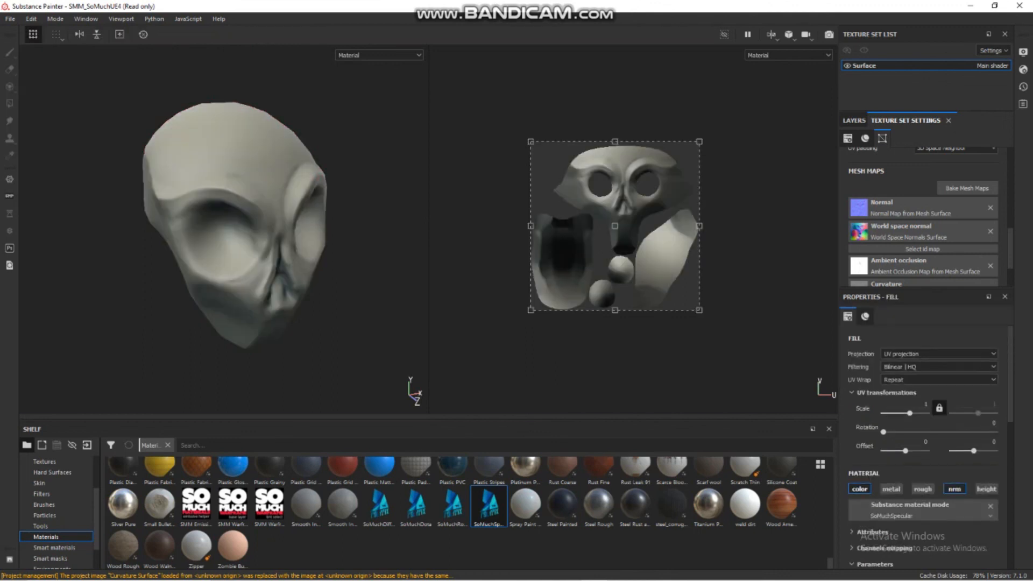
Step: Display only the Base Color channel on the skull and review the layer stack
click(378, 56)
click(371, 85)
alt+drag(278, 236, 231, 210)
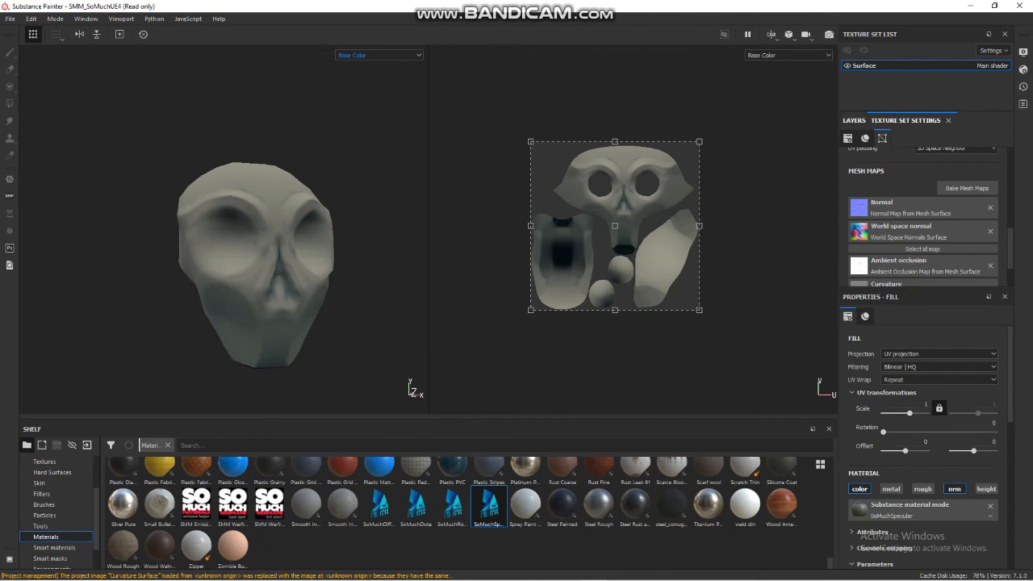
click(854, 120)
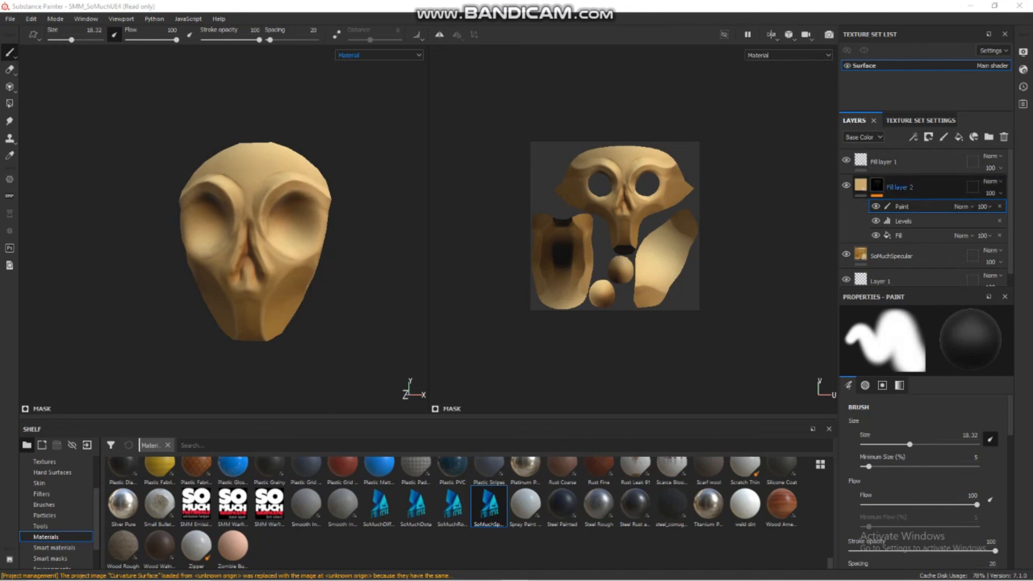
scroll(926, 215, down, 1)
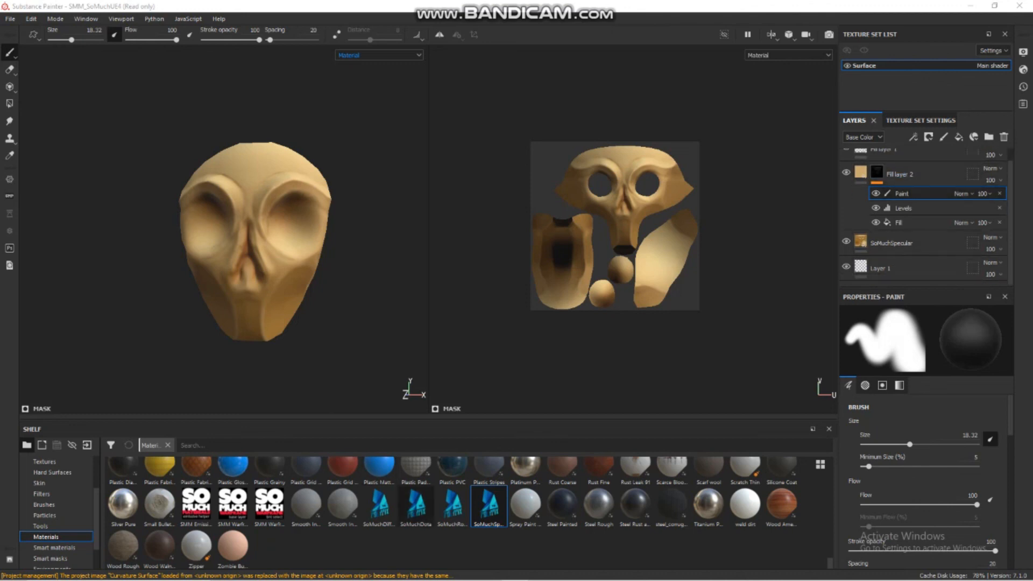
scroll(926, 217, up, 1)
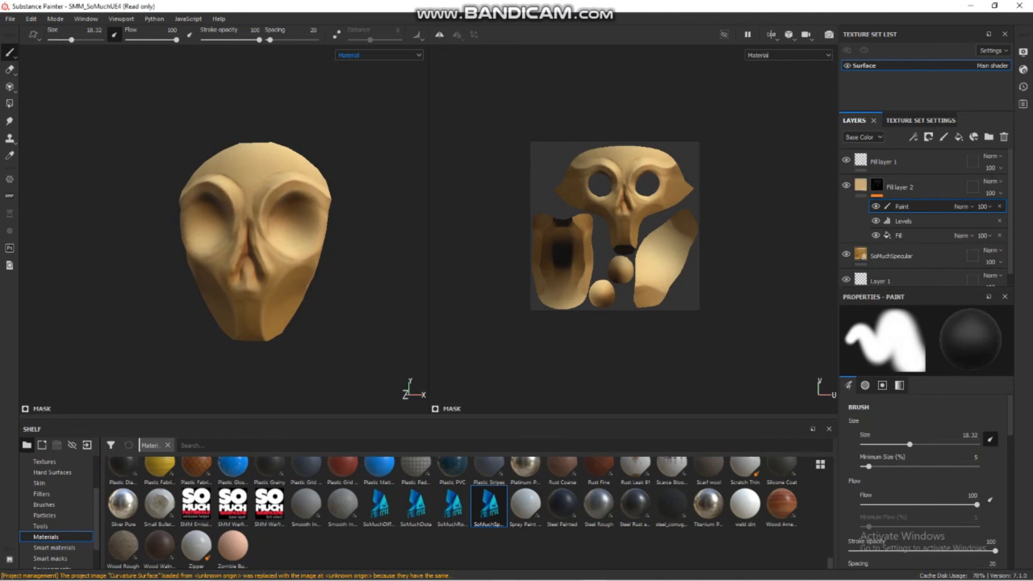
Step: Examine the painted skull from several angles, comparing the Base Color channel with the lit Material view
alt+drag(341, 192, 248, 222)
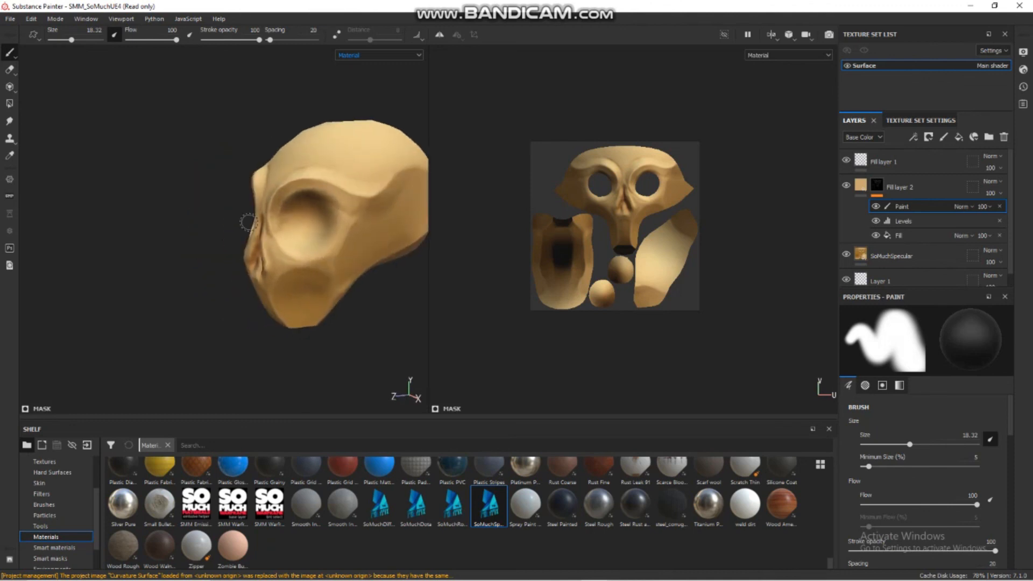
alt+middle_drag(346, 200, 273, 218)
mouse_move(226, 215)
alt+mouse_down()
mouse_move(285, 242)
mouse_move(382, 202)
mouse_move(325, 196)
alt+mouse_up()
mouse_move(232, 215)
alt+mouse_down()
mouse_move(302, 212)
mouse_move(226, 229)
mouse_move(164, 221)
alt+mouse_up()
click(385, 55)
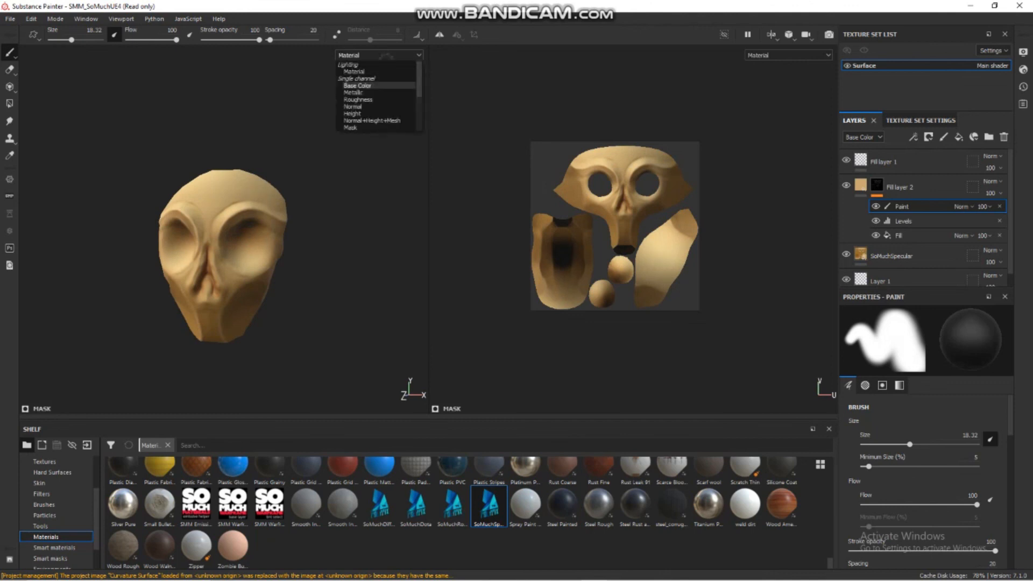
click(357, 85)
alt+drag(307, 189, 323, 161)
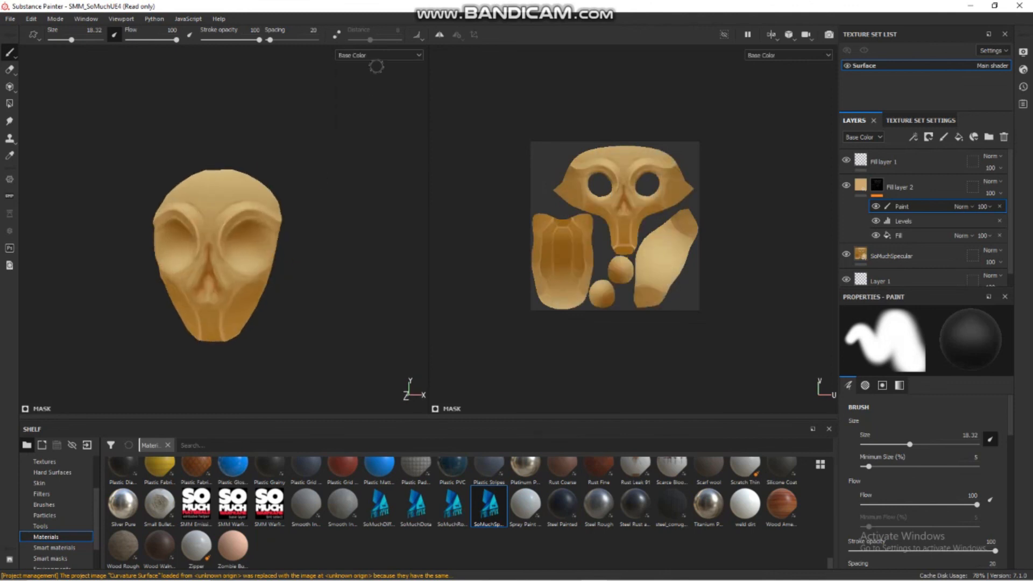
click(376, 55)
click(355, 72)
alt+drag(371, 308, 260, 344)
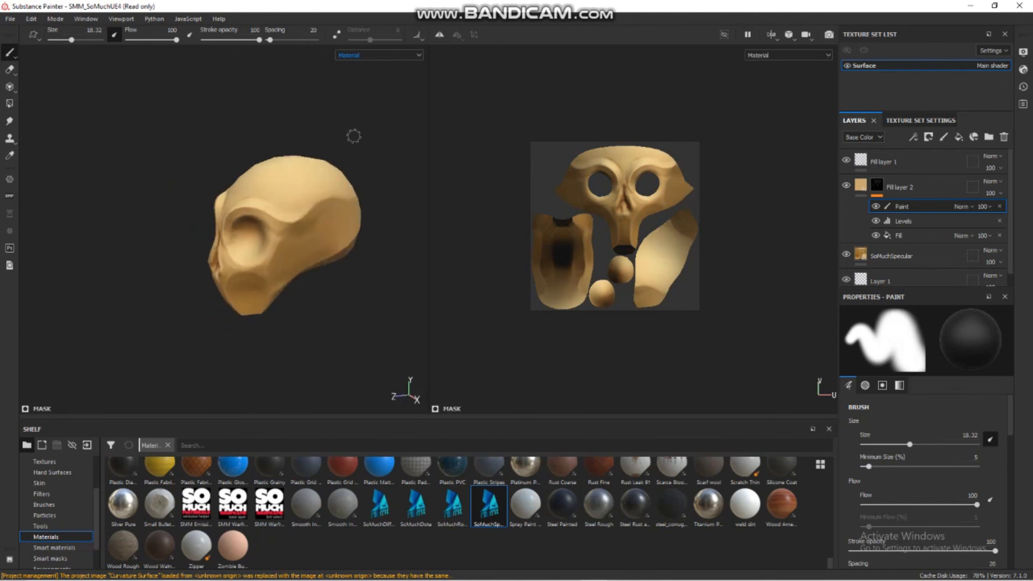